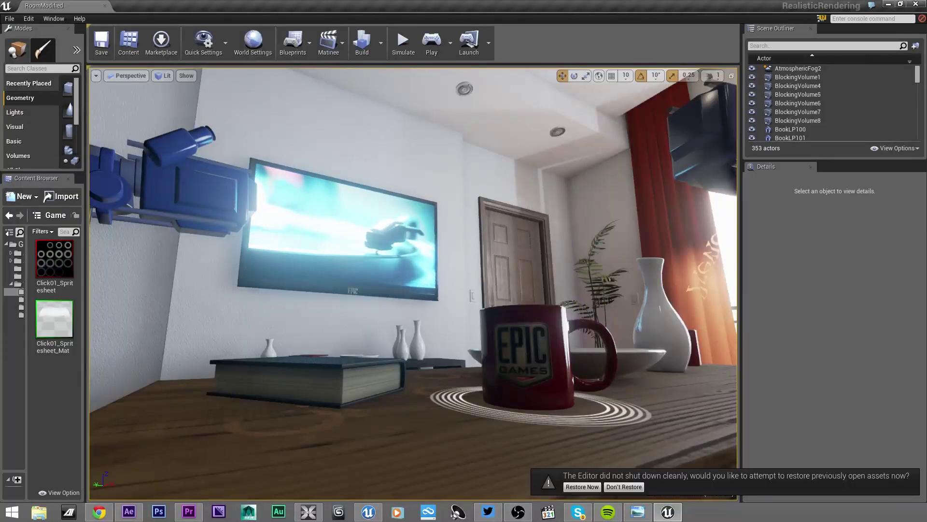
- Widen the content browser and open the sprite-sheet material in the Hover2 texture folder in a maximised editor
{"action": "right_click_drag", "start_coordinate": [413, 284], "coordinate": [413, 372]}
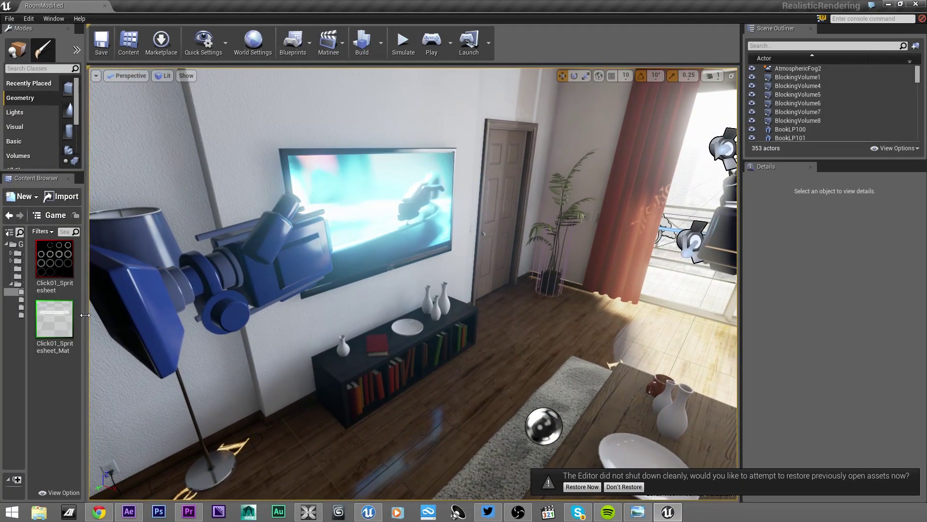
{"action": "left_click_drag", "start_coordinate": [85, 315], "coordinate": [183, 315]}
{"action": "left_click", "coordinate": [38, 306]}
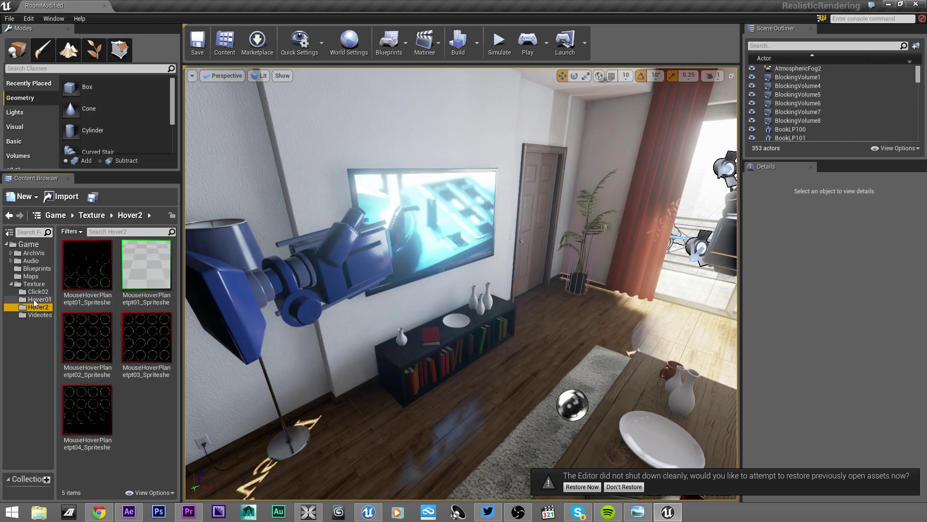
{"action": "double_click", "coordinate": [147, 265]}
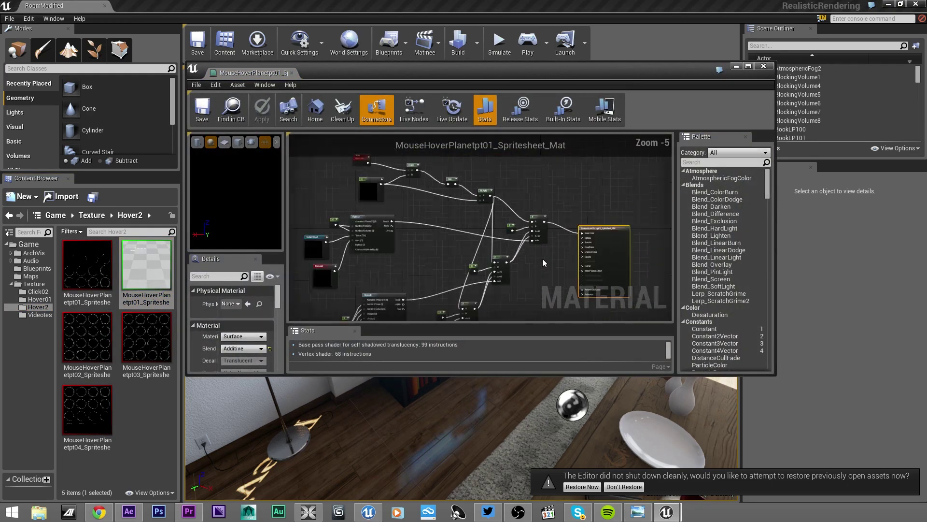
{"action": "double_click", "coordinate": [532, 72]}
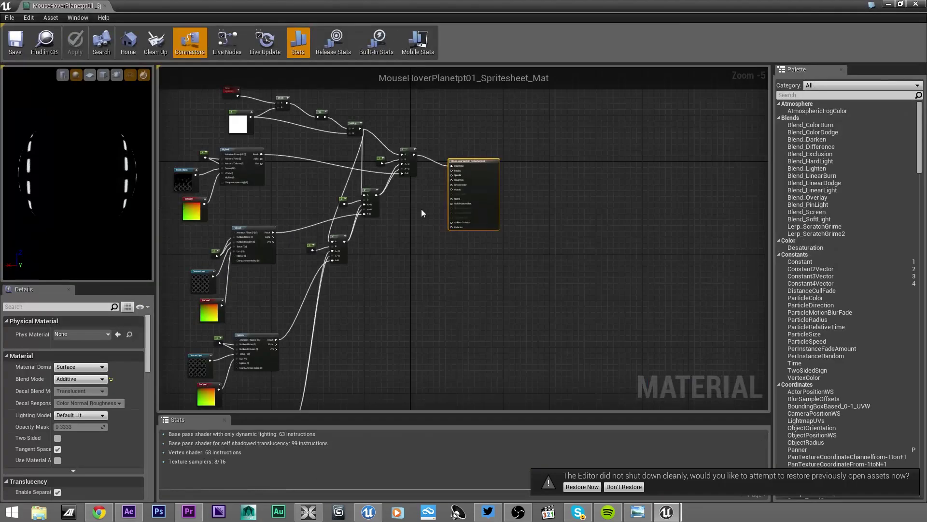
- Preview the material on a plane and examine the four texture objects feeding its flipbook nodes
{"action": "left_click", "coordinate": [89, 74]}
{"action": "right_click_drag", "start_coordinate": [230, 166], "coordinate": [298, 150]}
{"action": "left_click", "coordinate": [344, 129]}
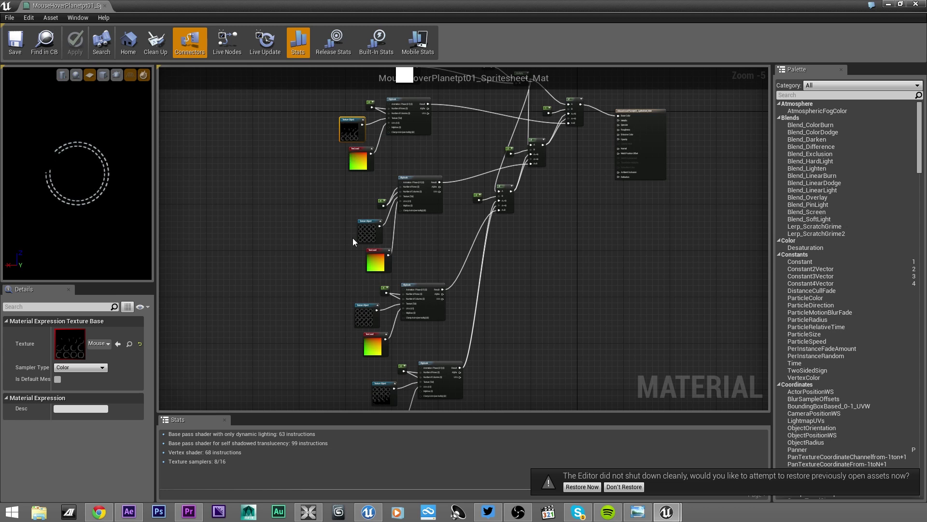
{"action": "left_click", "coordinate": [367, 238]}
{"action": "left_click", "coordinate": [365, 312]}
{"action": "right_click_drag", "start_coordinate": [366, 314], "coordinate": [381, 250]}
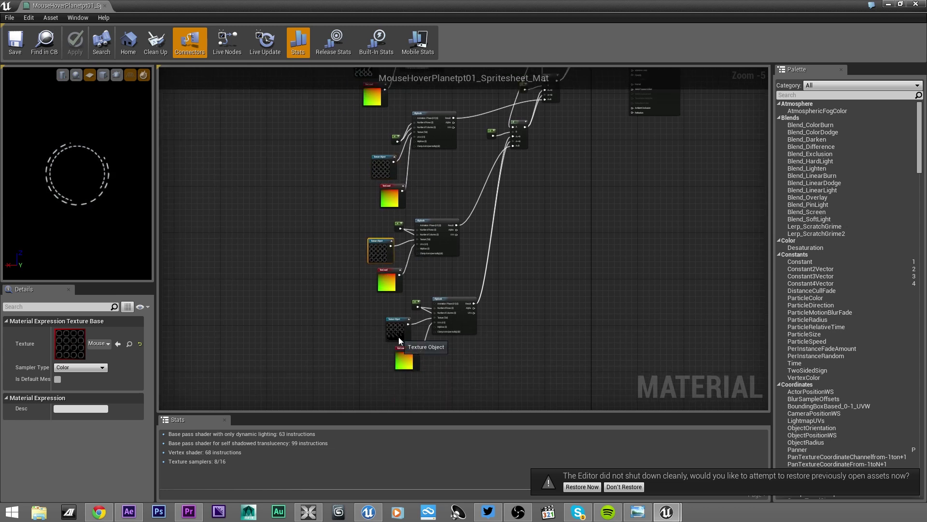
{"action": "left_click", "coordinate": [399, 338]}
{"action": "right_click_drag", "start_coordinate": [329, 217], "coordinate": [325, 295]}
{"action": "left_click", "coordinate": [355, 142]}
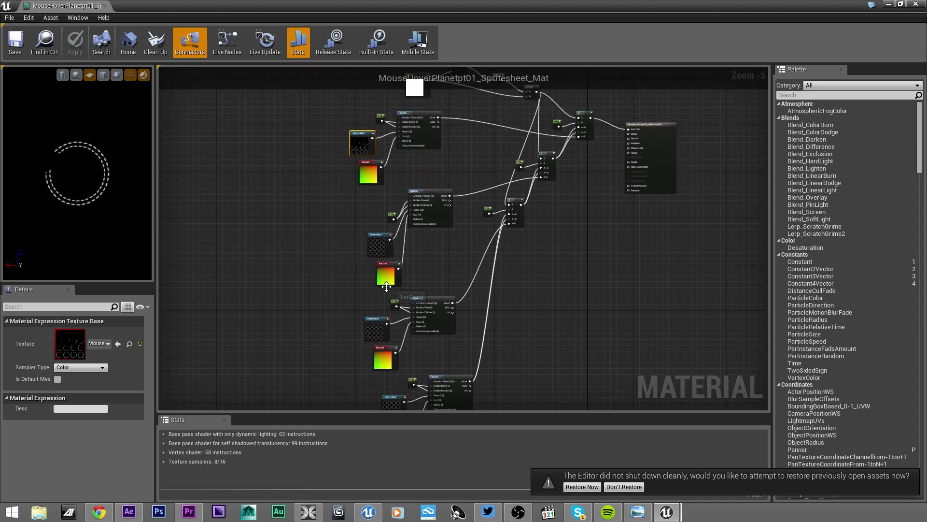
- Switch to After Effects, play the MouseHoverPlanet01 composition, and view the MouseHoverPlanetpt01_Spritesheet.PNG image in the photo viewer
{"action": "left_click", "coordinate": [128, 511]}
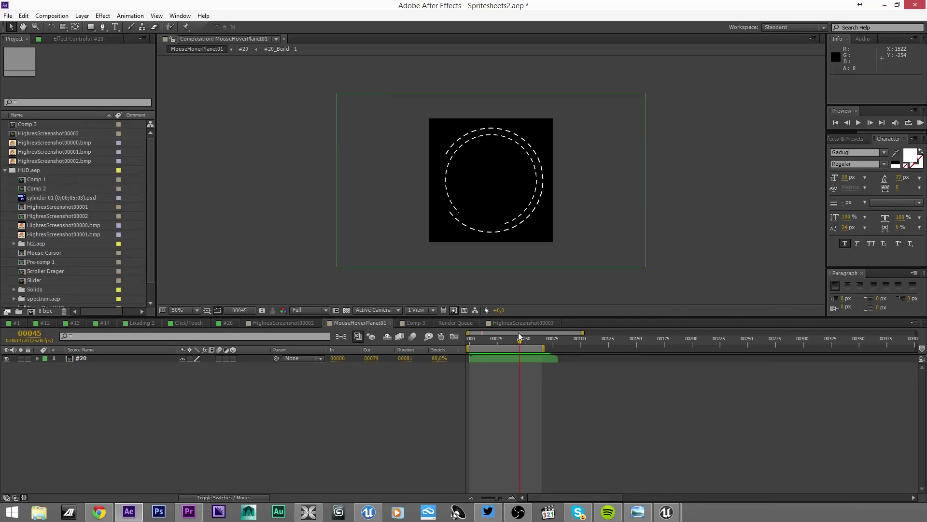
{"action": "key", "text": "space"}
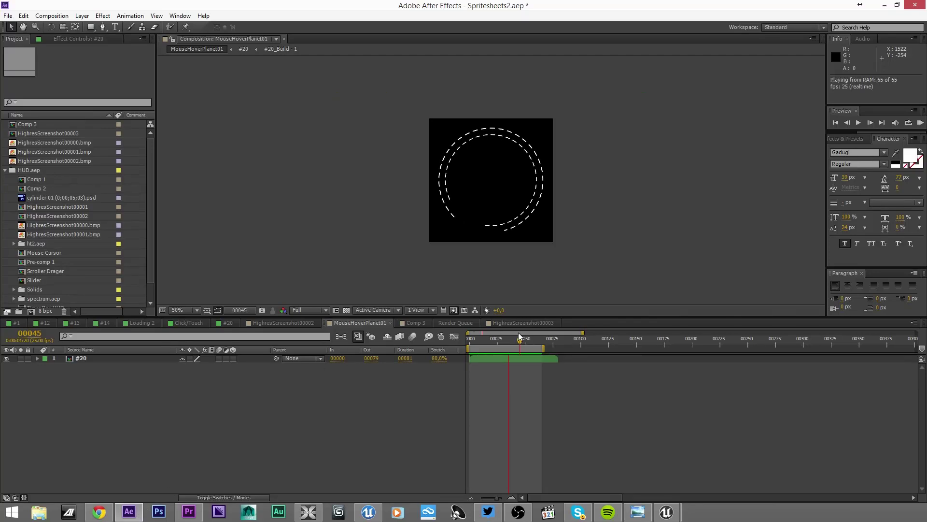
{"action": "left_click", "coordinate": [637, 511]}
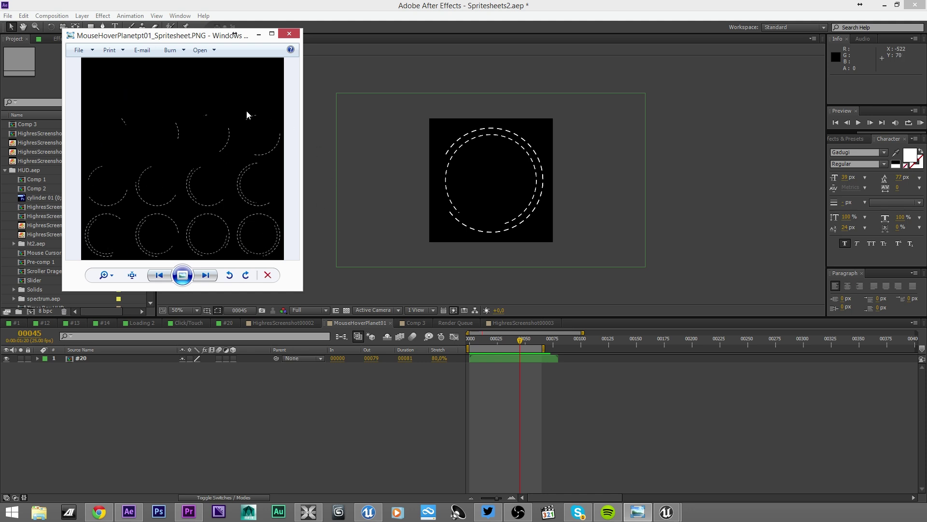
{"action": "left_click", "coordinate": [259, 35]}
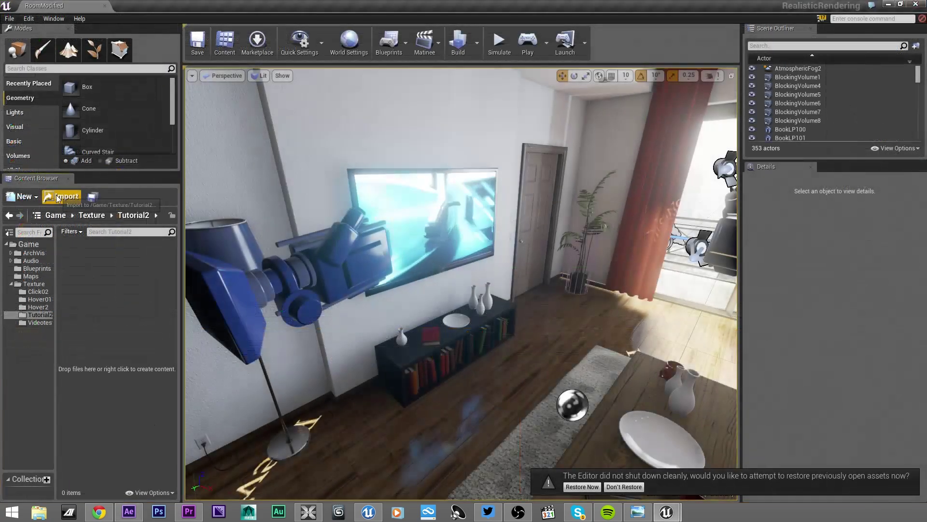
- Import the four sprite sheets MouseHoverPlanetpt01_Spritesheet.PNG to MouseHoverPlanetpt04_Spritesheet.PNG into the Tutorial2 folder
{"action": "left_click", "coordinate": [46, 200]}
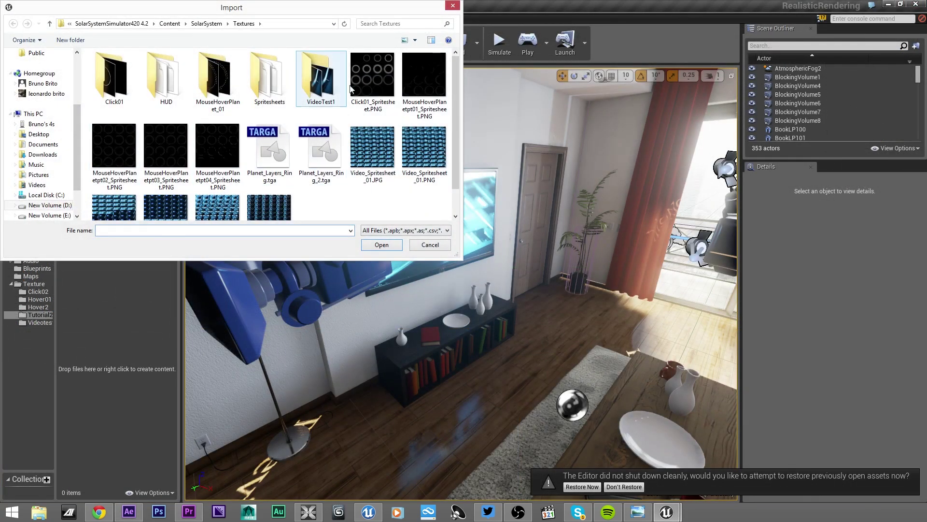
{"action": "left_click", "coordinate": [371, 77]}
{"action": "left_click", "coordinate": [424, 76]}
{"action": "left_click", "coordinate": [217, 145], "text": "ctrl"}
{"action": "left_click", "coordinate": [114, 145], "text": "ctrl+shift"}
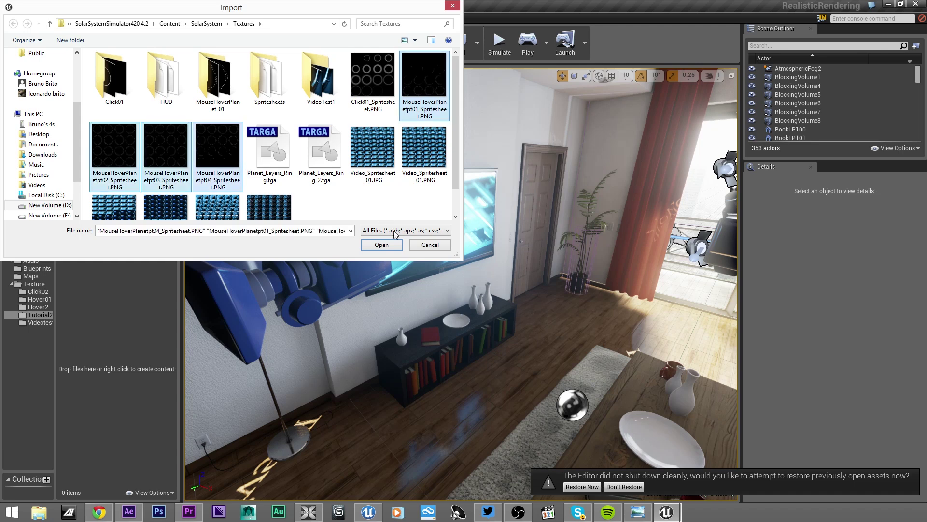
{"action": "left_click", "coordinate": [389, 245]}
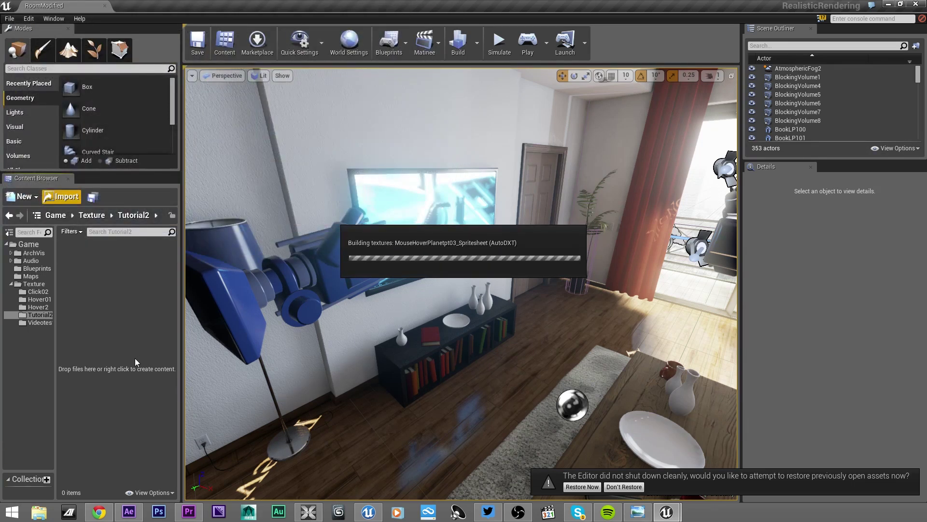
- Inspect the frame layout of the imported MouseHoverPlanetpt01 and pt02 sprite-sheet textures, then close the texture editor
{"action": "left_click", "coordinate": [97, 274]}
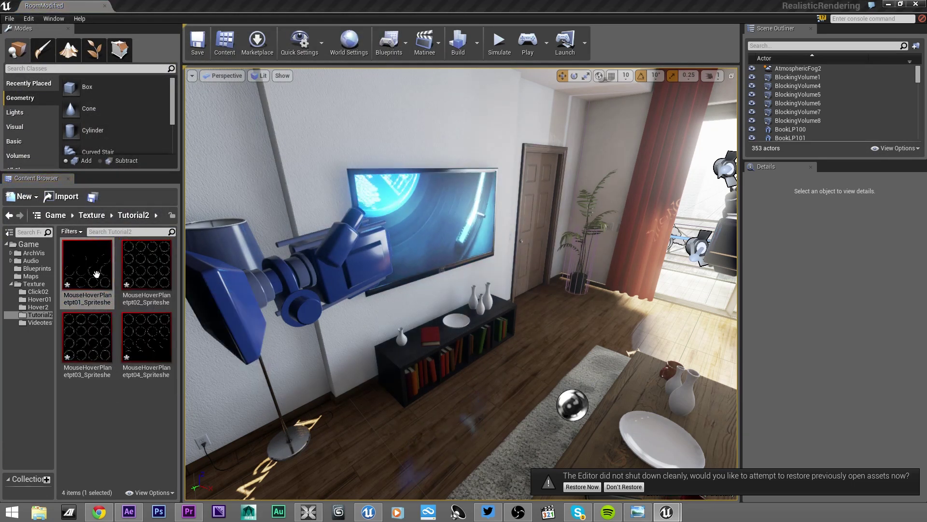
{"action": "double_click", "coordinate": [97, 273]}
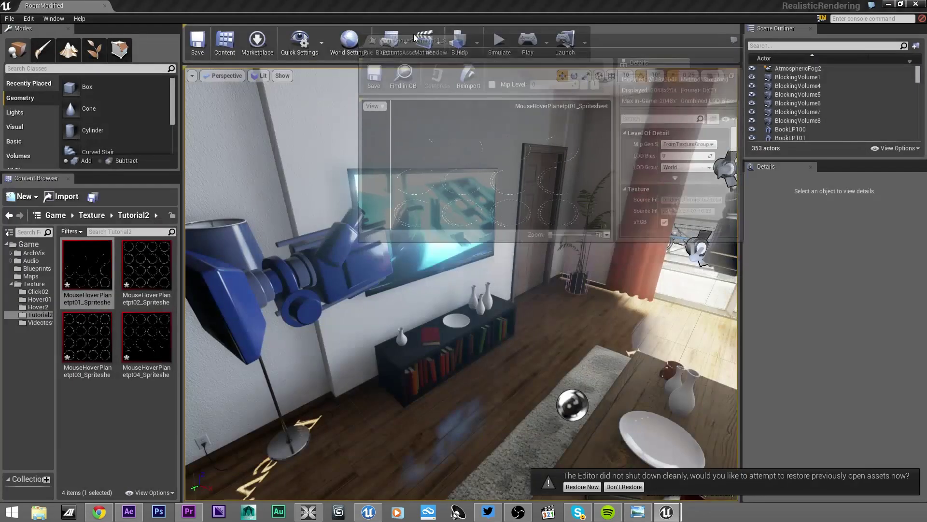
{"action": "left_click_drag", "start_coordinate": [413, 34], "coordinate": [406, 143]}
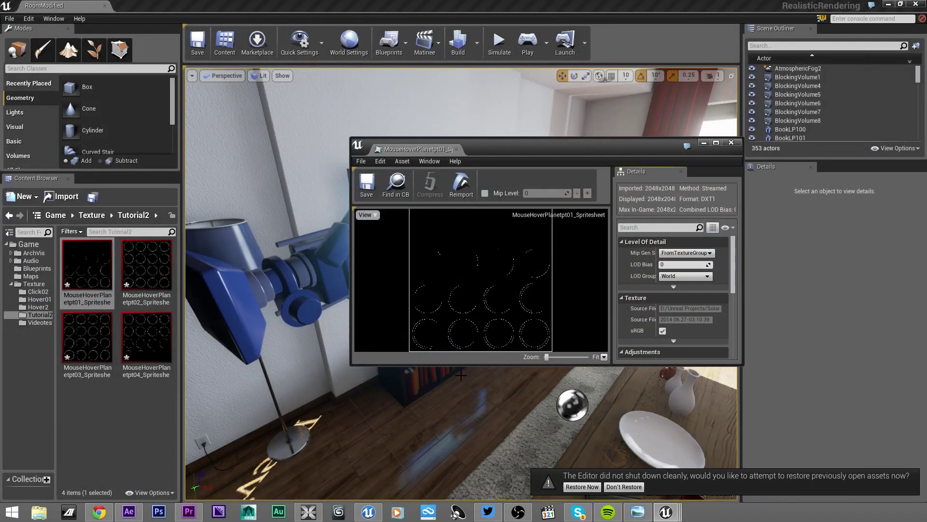
{"action": "double_click", "coordinate": [158, 274]}
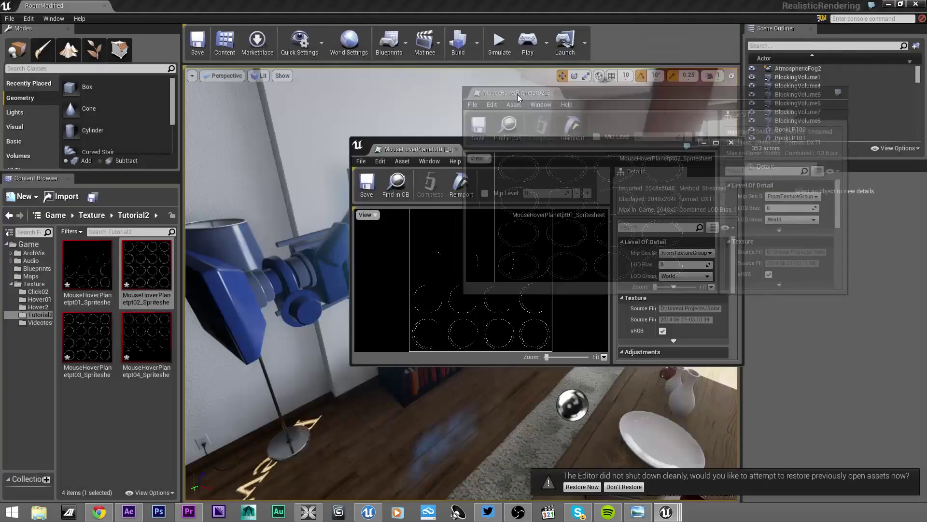
{"action": "left_click_drag", "start_coordinate": [518, 94], "coordinate": [520, 144]}
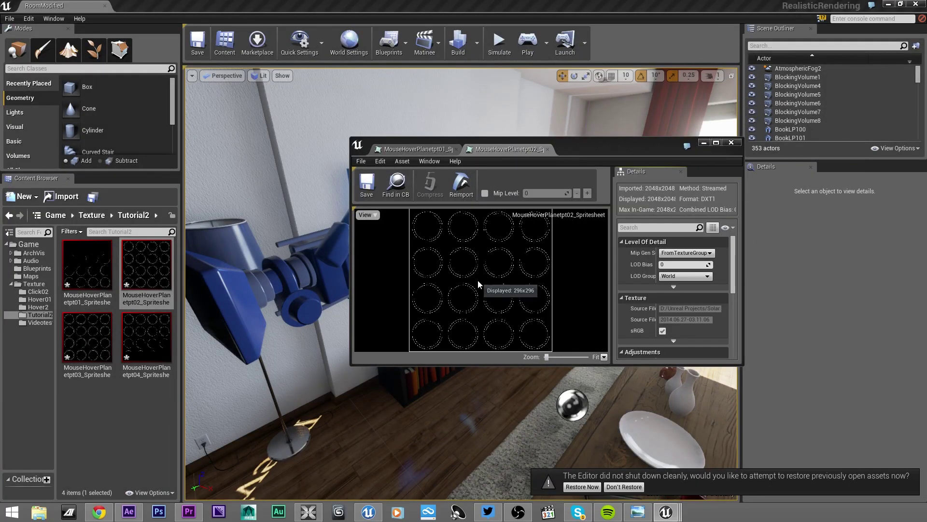
{"action": "scroll", "coordinate": [483, 269], "scroll_direction": "up", "scroll_amount": 5}
{"action": "scroll", "coordinate": [483, 269], "scroll_direction": "down", "scroll_amount": 3}
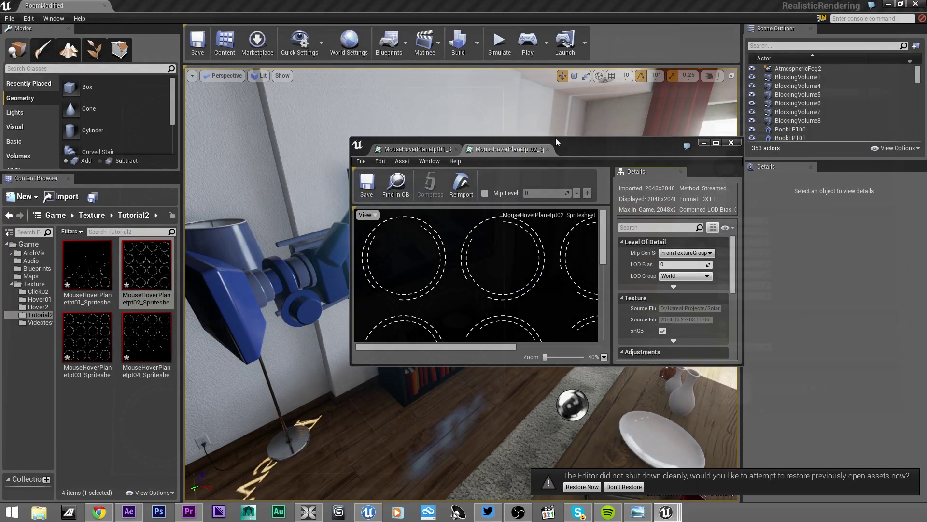
{"action": "left_click", "coordinate": [732, 142]}
{"action": "left_click", "coordinate": [146, 339]}
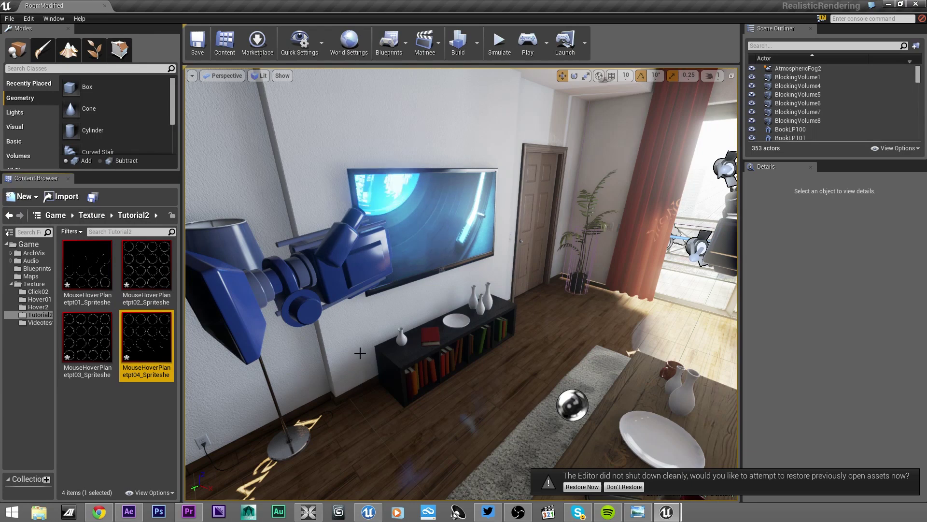
- Create a material from the MouseHoverPlanetpt01_Spritesheet texture, keeping the default name
{"action": "right_click", "coordinate": [91, 273]}
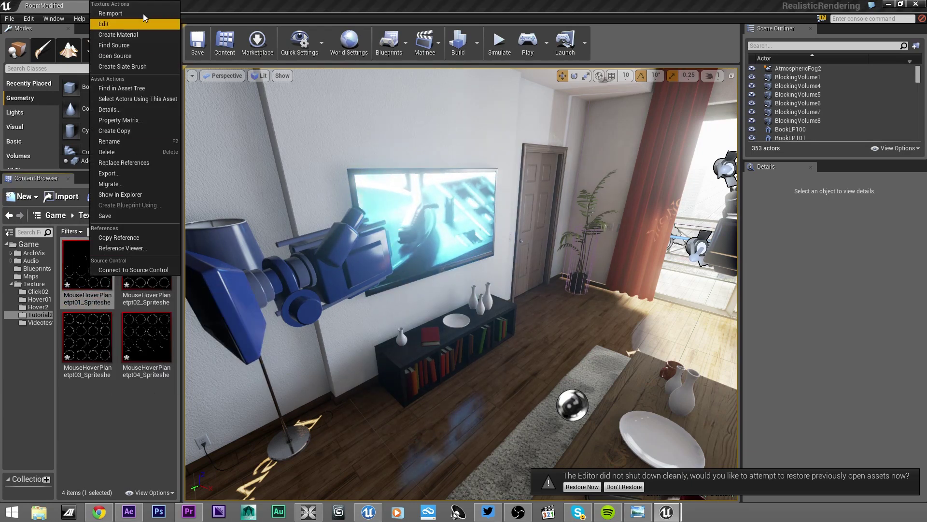
{"action": "left_click", "coordinate": [145, 35]}
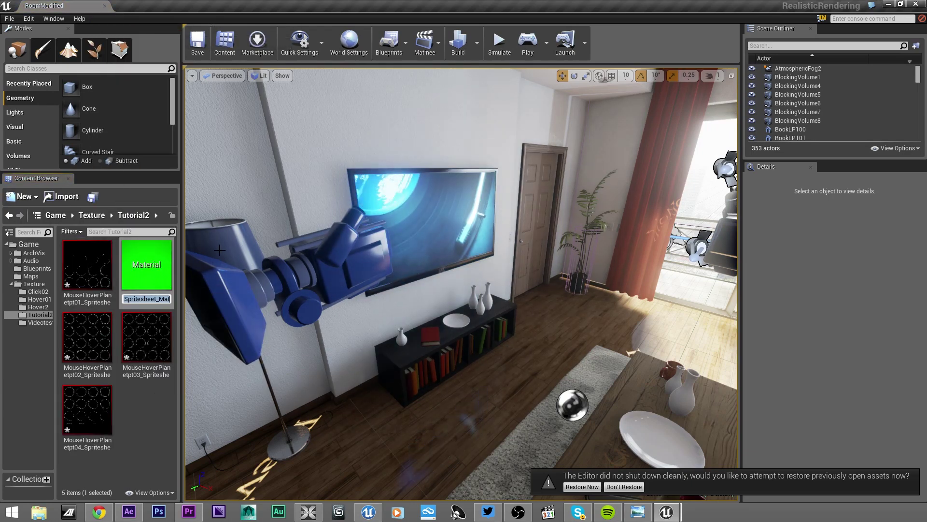
{"action": "key", "text": "Return"}
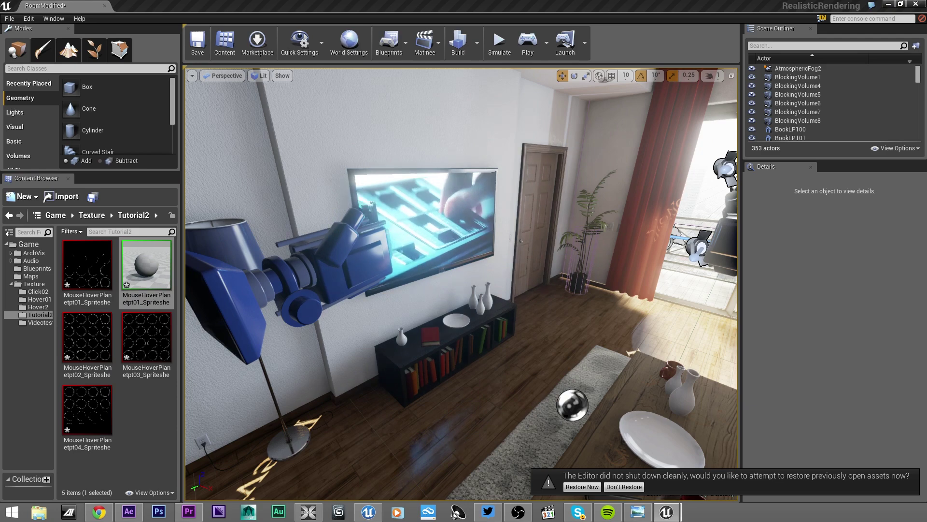
- Open the new sprite-sheet material in a maximised editor and delete its default Texture Sample node
{"action": "double_click", "coordinate": [146, 265]}
{"action": "double_click", "coordinate": [448, 77]}
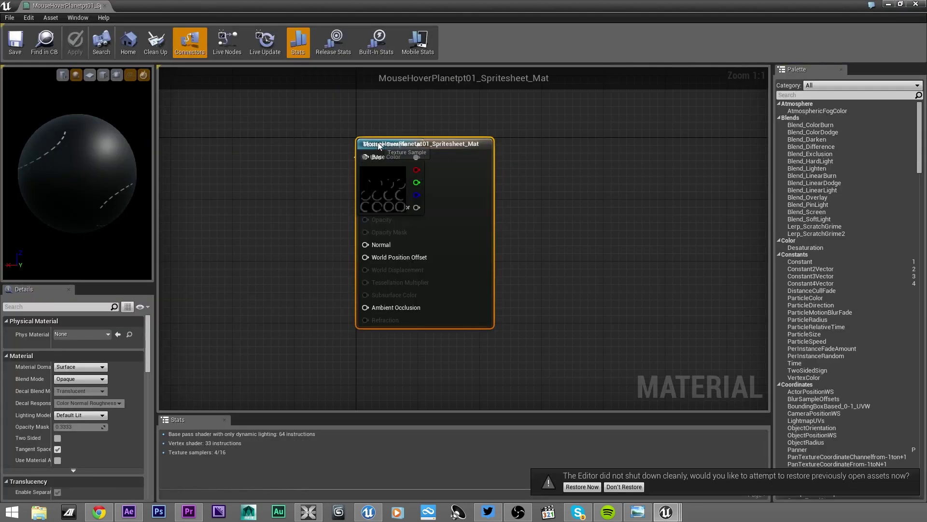
{"action": "left_click_drag", "start_coordinate": [372, 171], "coordinate": [238, 172]}
{"action": "key", "text": "Delete"}
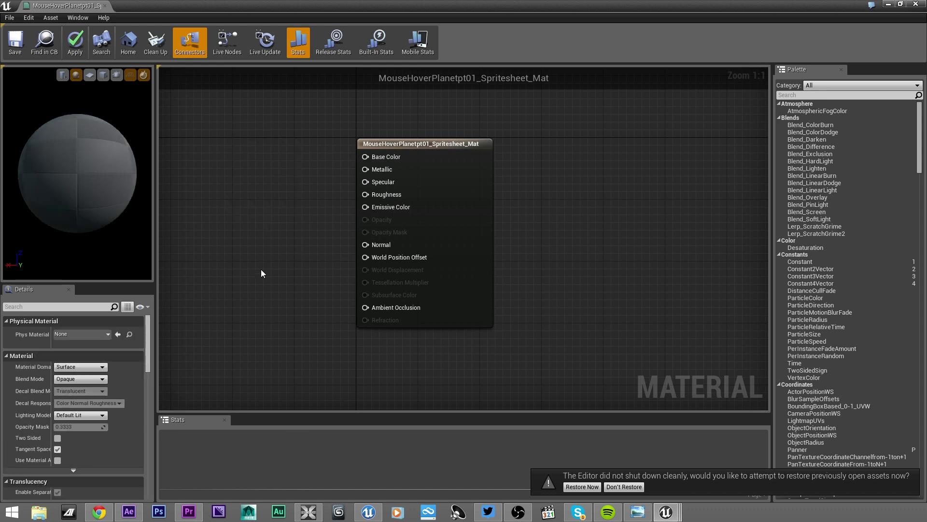
- Add a FlipBook function node in the empty graph area before the material's output node
{"action": "right_click_drag", "start_coordinate": [189, 275], "coordinate": [477, 276]}
{"action": "right_click_drag", "start_coordinate": [391, 222], "coordinate": [400, 282]}
{"action": "right_click", "coordinate": [351, 200]}
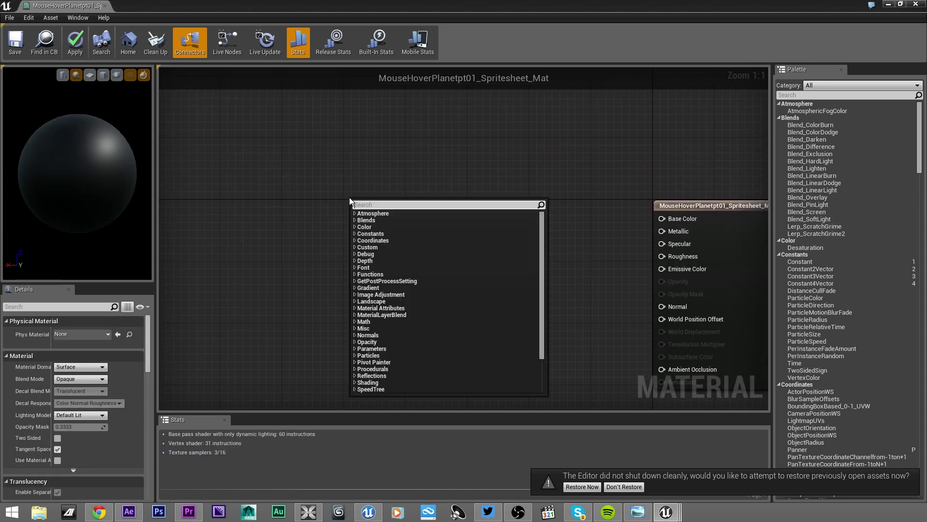
{"action": "type", "text": "Fli"}
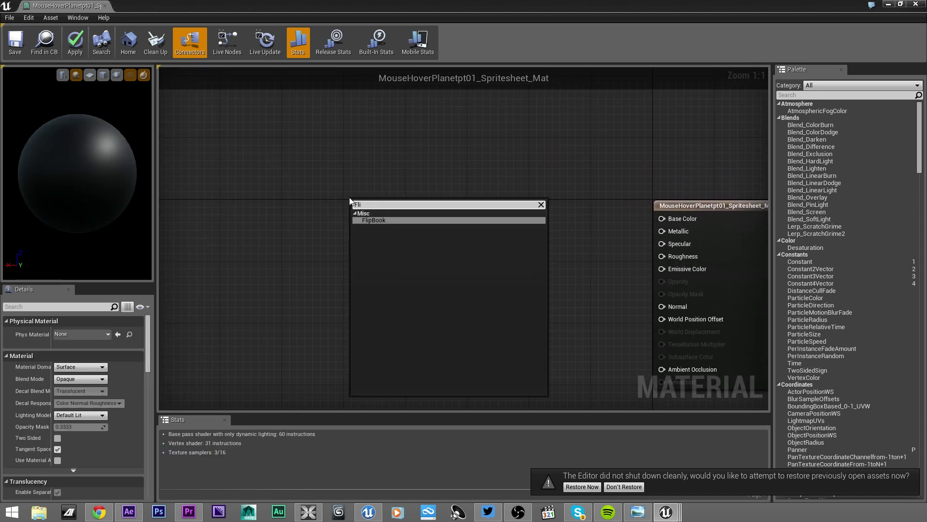
{"action": "key", "text": "Return"}
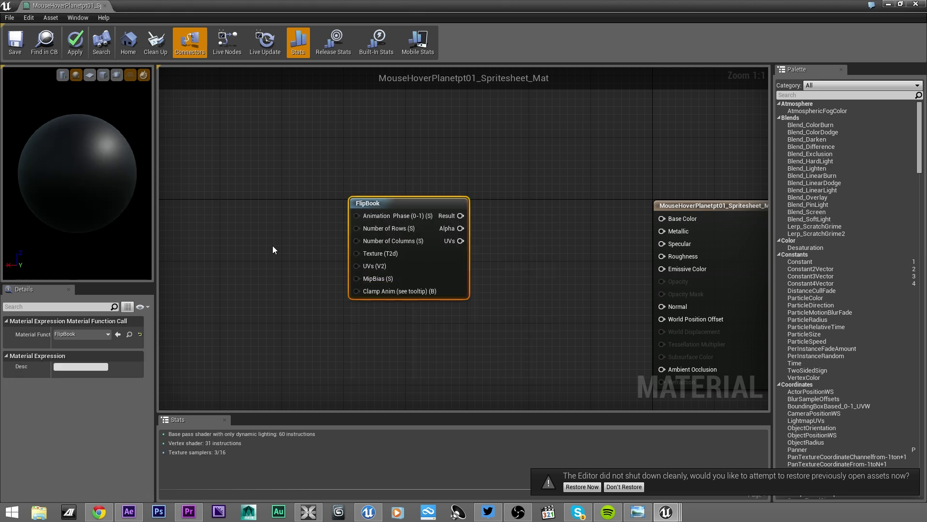
- Add a constant with value 4 and connect it to the FlipBook's Number of Rows and Number of Columns inputs
{"action": "left_click", "coordinate": [248, 214]}
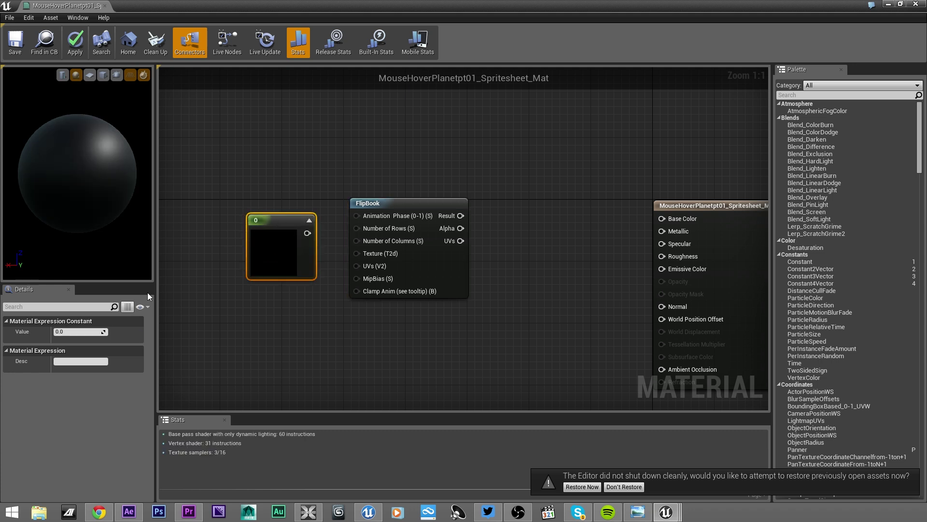
{"action": "type", "text": "4"}
{"action": "left_click", "coordinate": [214, 301]}
{"action": "left_click_drag", "start_coordinate": [270, 223], "coordinate": [357, 228]}
{"action": "left_click_drag", "start_coordinate": [263, 226], "coordinate": [273, 168]}
{"action": "left_click", "coordinate": [291, 168]}
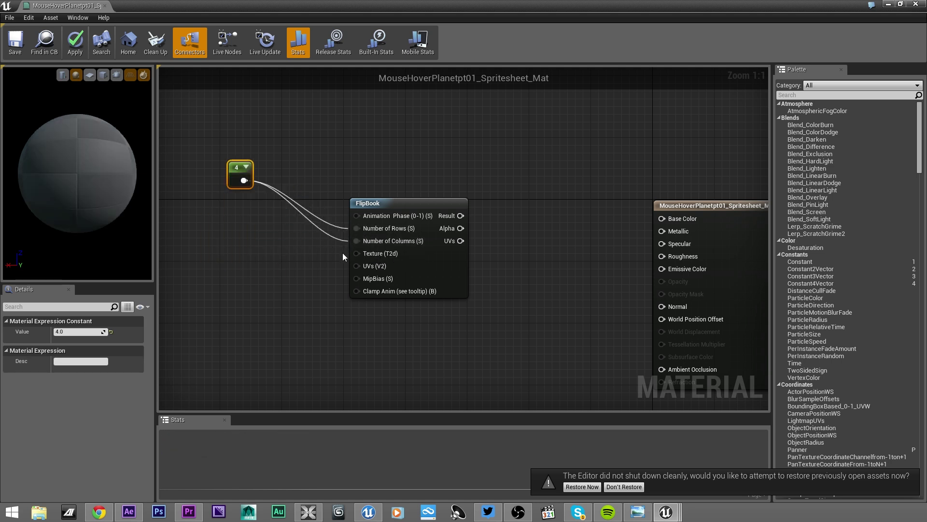
- Add a Texture Object wired to the FlipBook's Texture input and assign it the MouseHoverPlanetpt01_Spritesheet texture
{"action": "left_click_drag", "start_coordinate": [357, 252], "coordinate": [245, 251]}
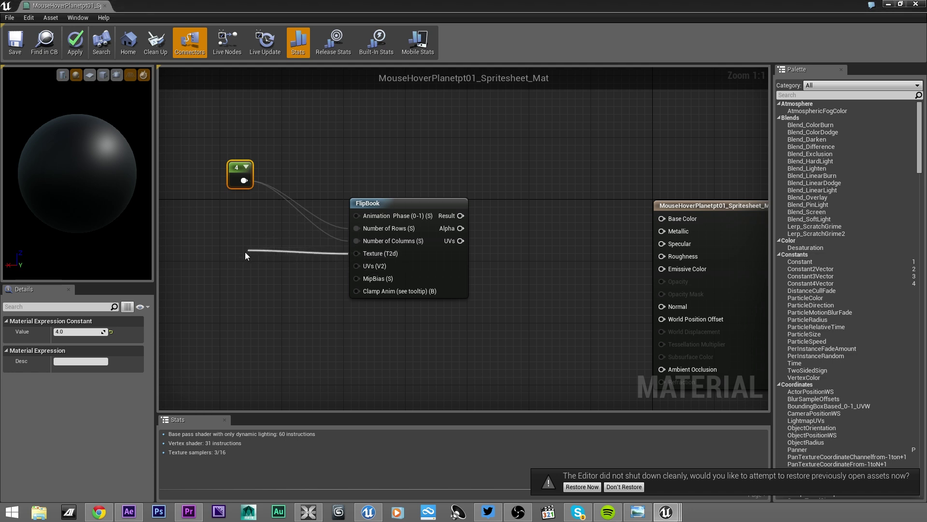
{"action": "type", "text": "textu"}
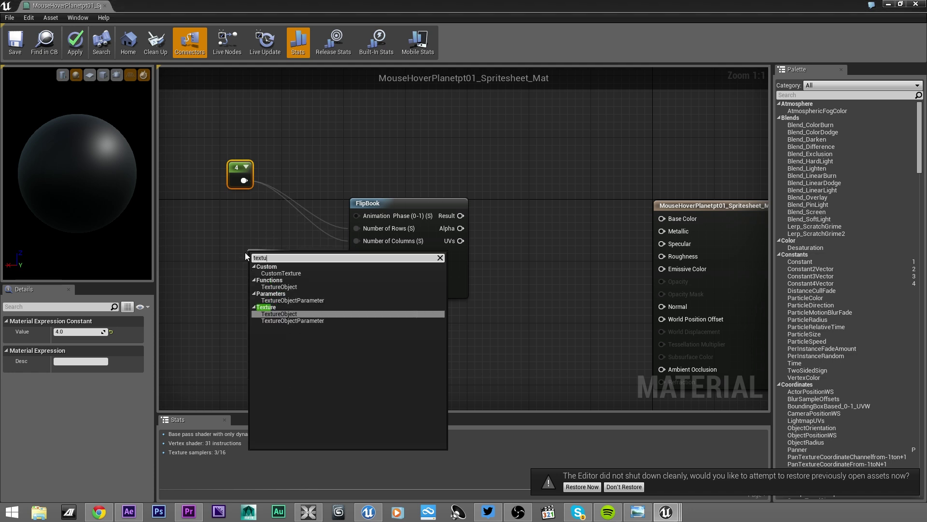
{"action": "key", "text": "Return"}
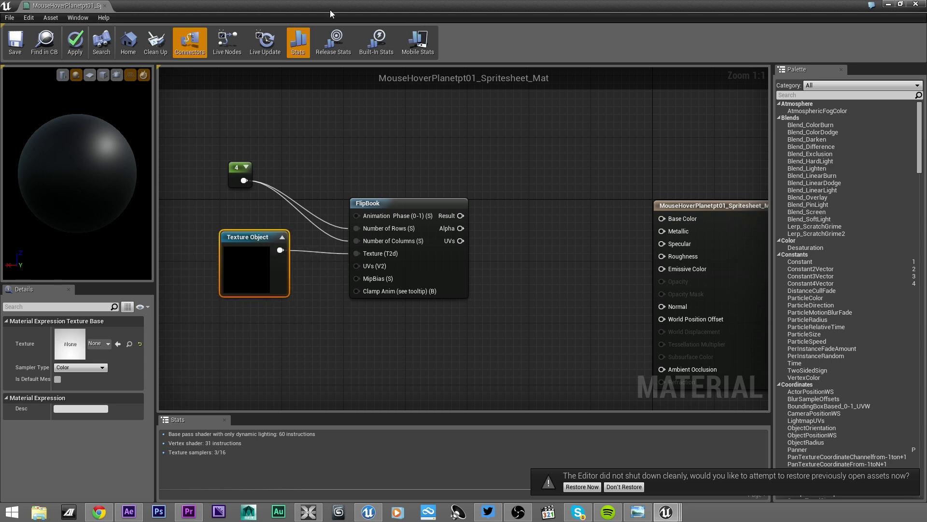
{"action": "left_click_drag", "start_coordinate": [330, 9], "coordinate": [502, 74]}
{"action": "left_click_drag", "start_coordinate": [88, 265], "coordinate": [341, 285]}
{"action": "double_click", "coordinate": [464, 74]}
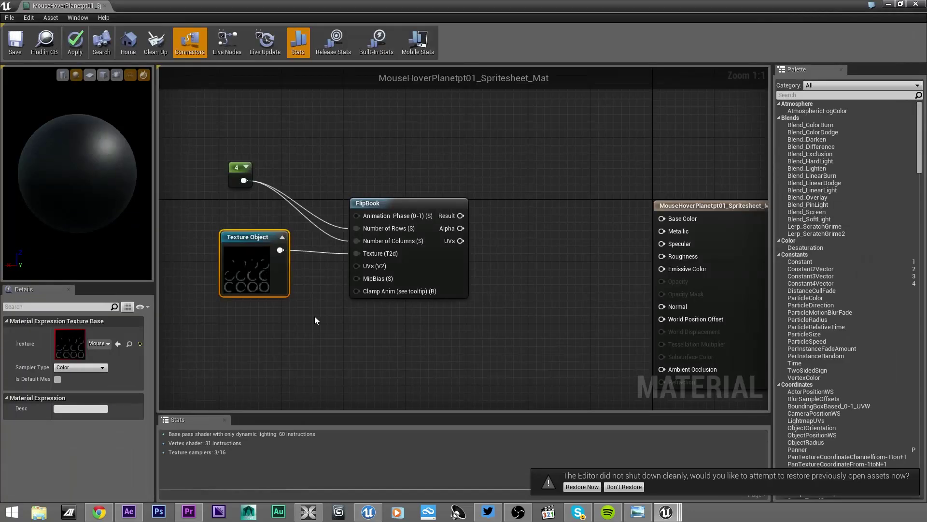
- Add a TextureCoordinate node wired to the FlipBook's UVs input and place it beneath the Texture Object
{"action": "left_click_drag", "start_coordinate": [357, 266], "coordinate": [266, 326]}
{"action": "type", "text": "coor"}
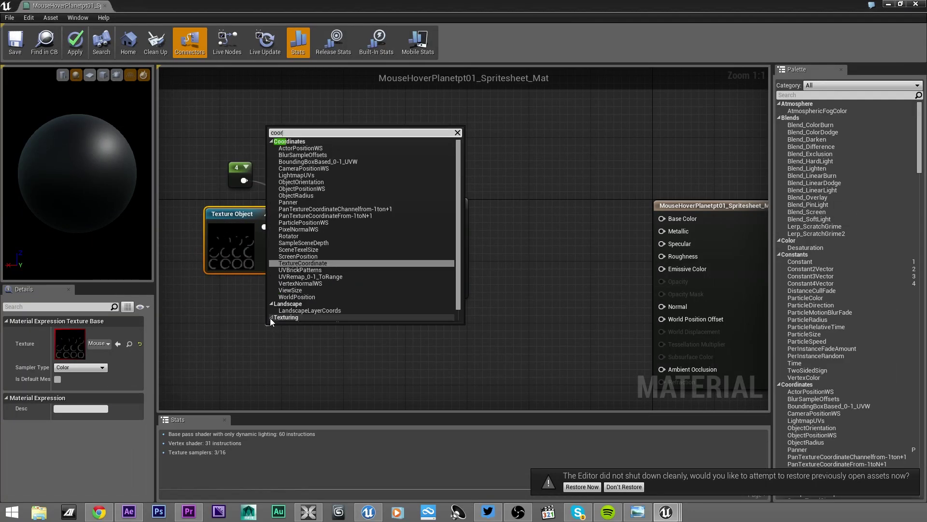
{"action": "key", "text": "Return"}
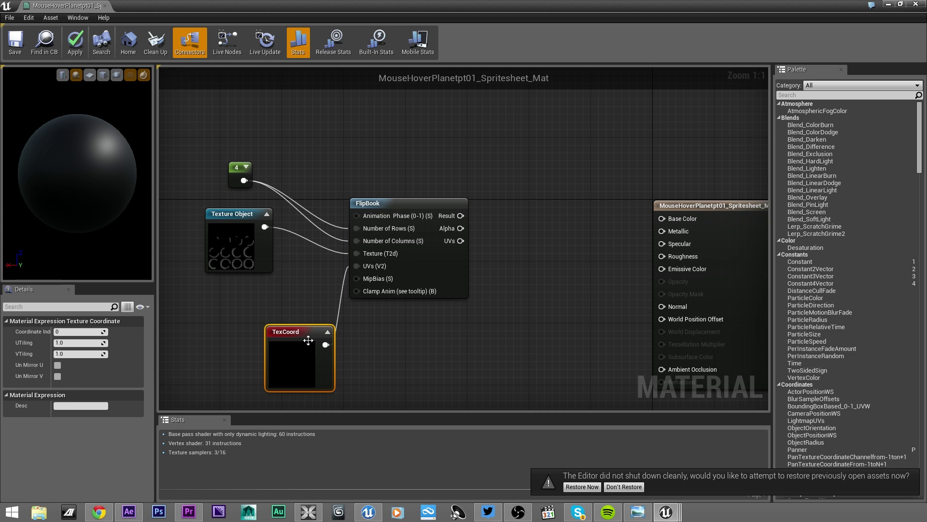
{"action": "left_click_drag", "start_coordinate": [299, 332], "coordinate": [239, 296]}
- Move the FlipBook and its input nodes together away from the material's output node to free up space
{"action": "left_click_drag", "start_coordinate": [251, 168], "coordinate": [384, 286]}
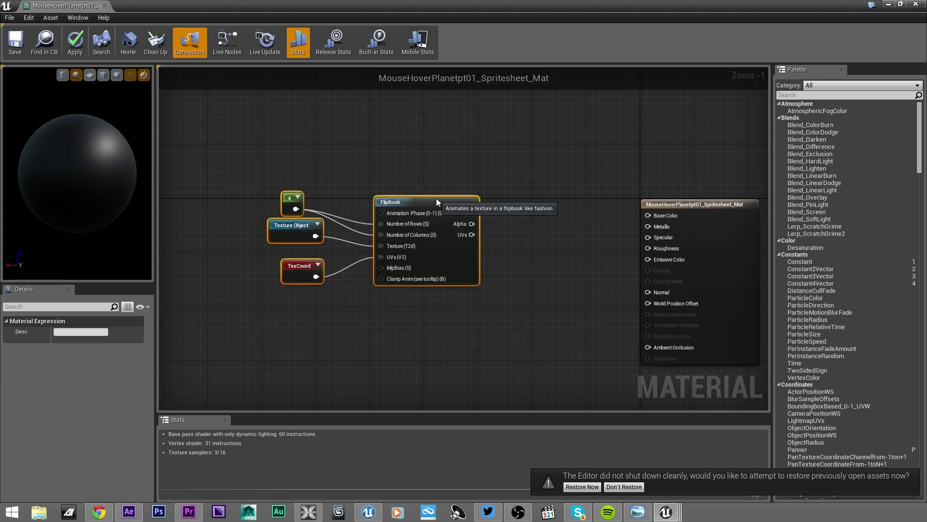
{"action": "left_click_drag", "start_coordinate": [436, 198], "coordinate": [257, 95]}
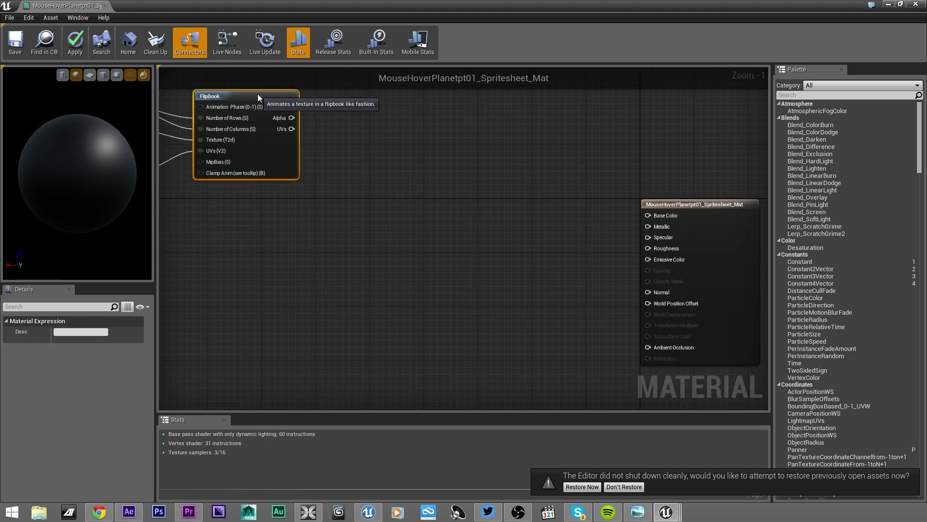
{"action": "right_click_drag", "start_coordinate": [306, 199], "coordinate": [416, 302]}
{"action": "left_click_drag", "start_coordinate": [342, 205], "coordinate": [290, 168]}
{"action": "right_click_drag", "start_coordinate": [455, 280], "coordinate": [425, 272]}
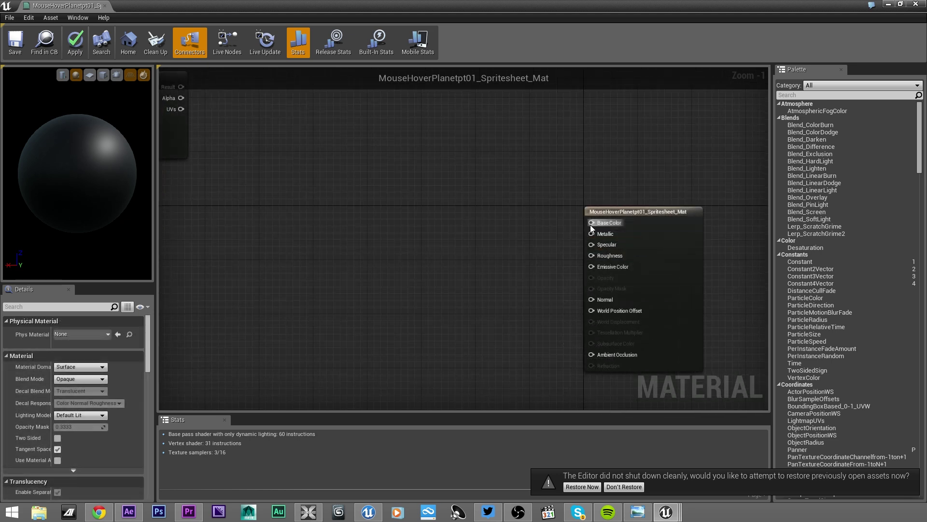
- Add an If node wired to the material's Base Color and place it up and away from the output node
{"action": "left_click_drag", "start_coordinate": [591, 223], "coordinate": [489, 196]}
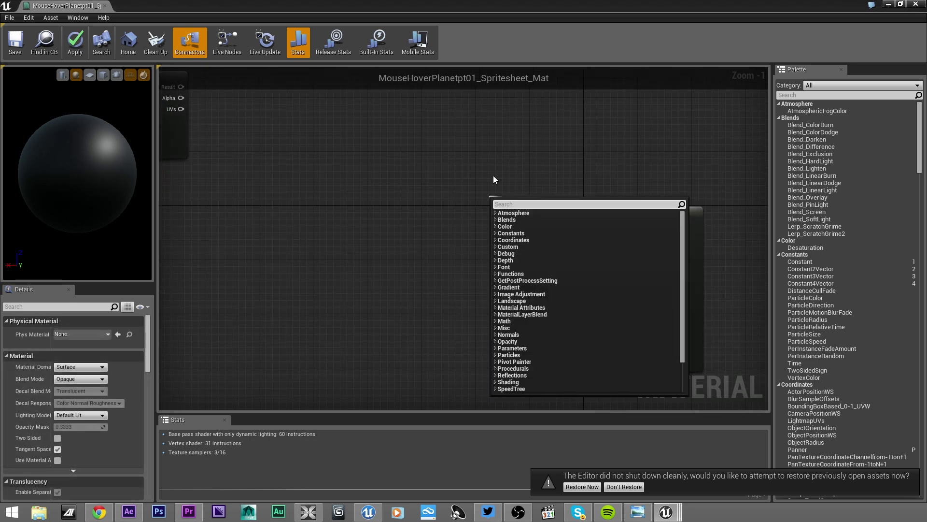
{"action": "type", "text": "if"}
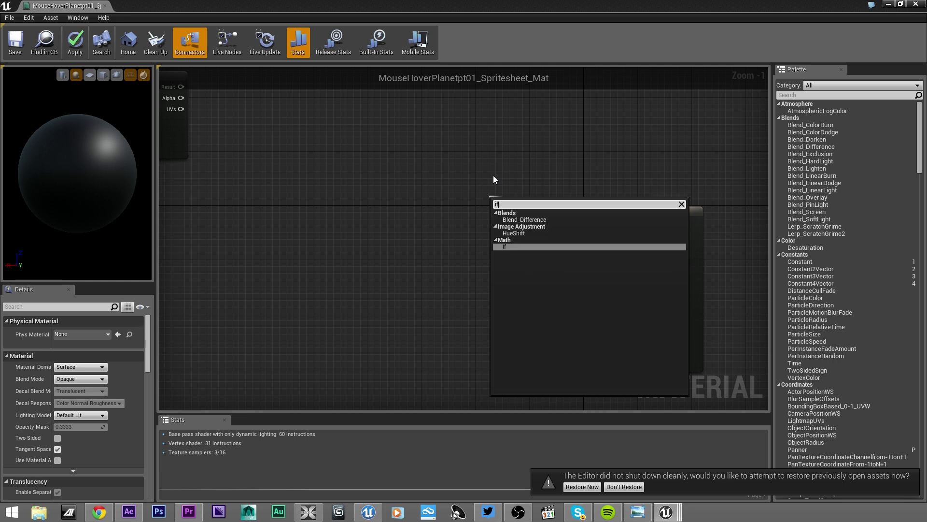
{"action": "key", "text": "Return"}
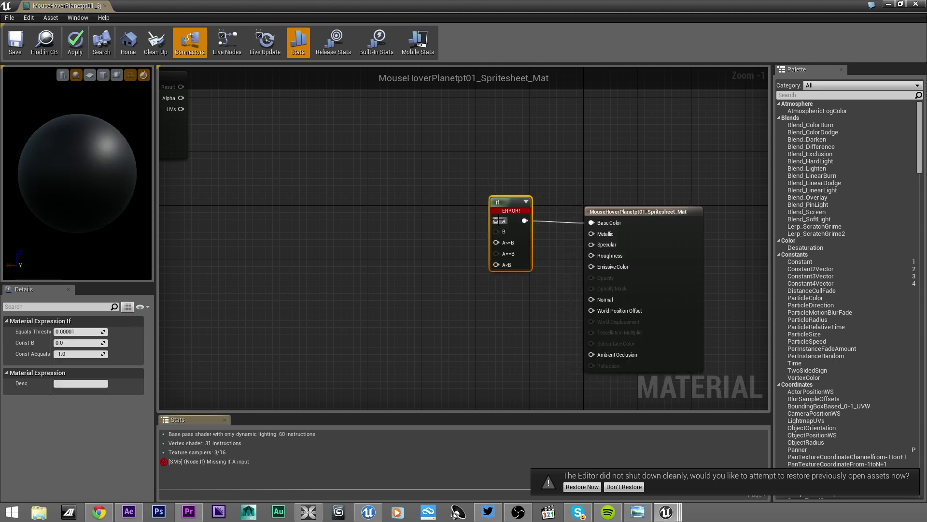
{"action": "left_click_drag", "start_coordinate": [500, 206], "coordinate": [477, 193]}
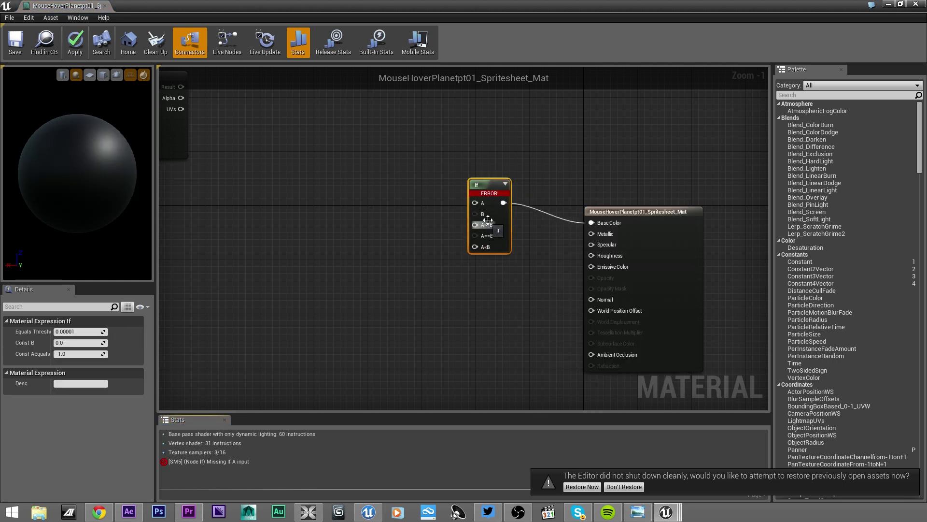
{"action": "left_click_drag", "start_coordinate": [486, 191], "coordinate": [472, 164]}
{"action": "right_click_drag", "start_coordinate": [365, 161], "coordinate": [436, 204]}
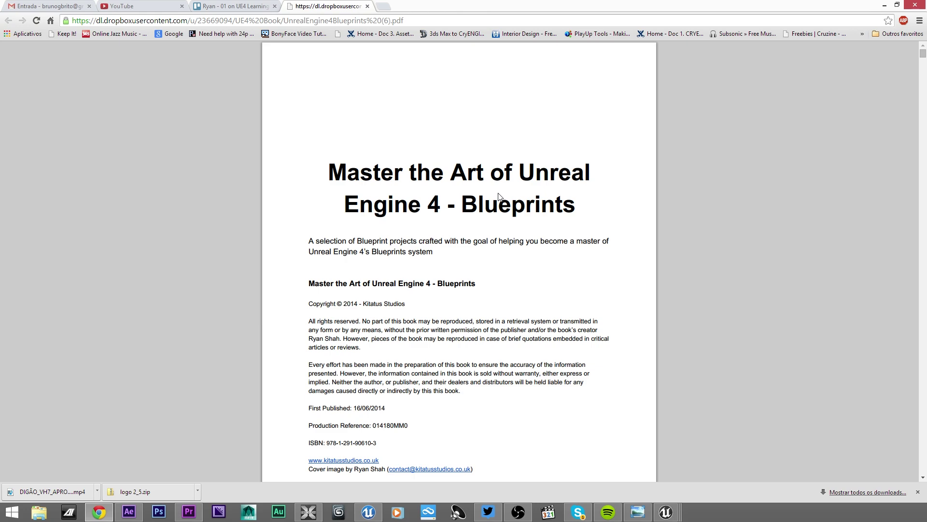
{"action": "left_click_drag", "start_coordinate": [921, 55], "coordinate": [923, 137]}
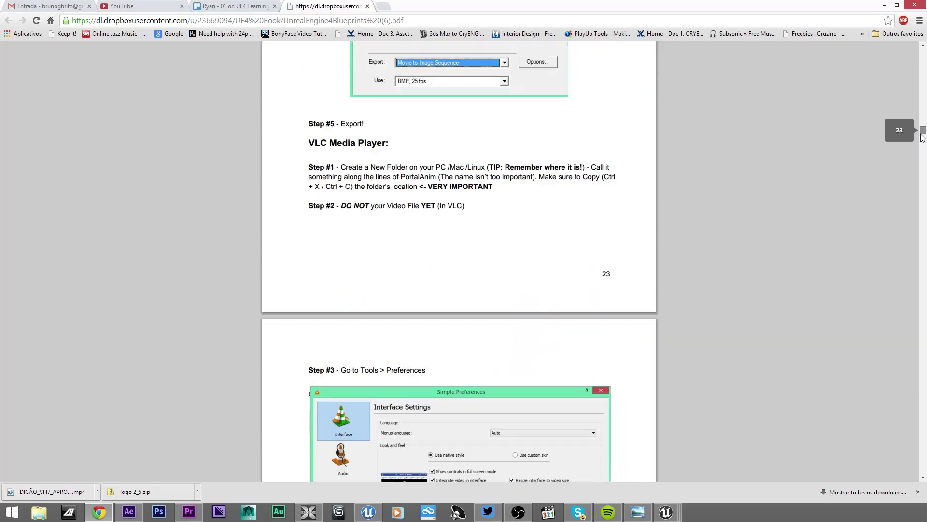
{"action": "scroll", "coordinate": [846, 177], "scroll_direction": "down", "scroll_amount": 20}
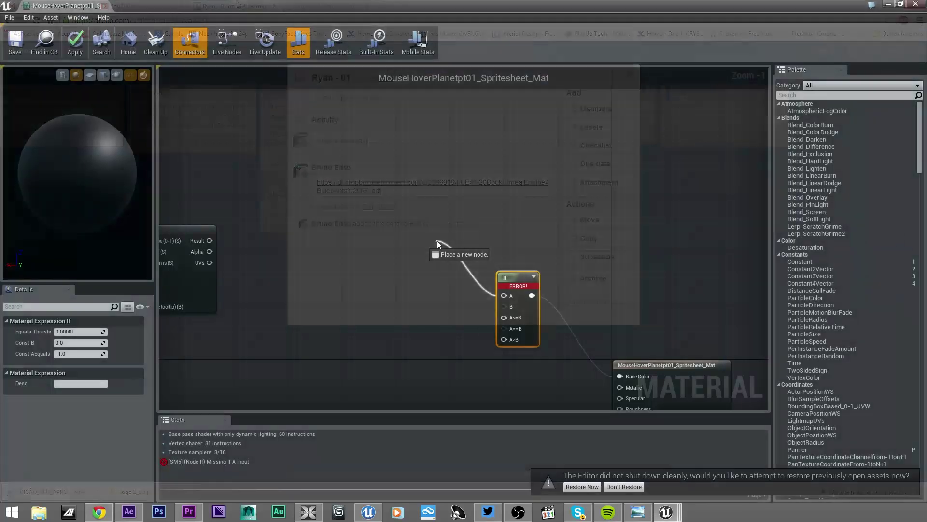
- Add a Multiply node wired to the If node's A input and position it above the If node
{"action": "left_click_drag", "start_coordinate": [437, 240], "coordinate": [434, 228]}
{"action": "type", "text": "multiply"}
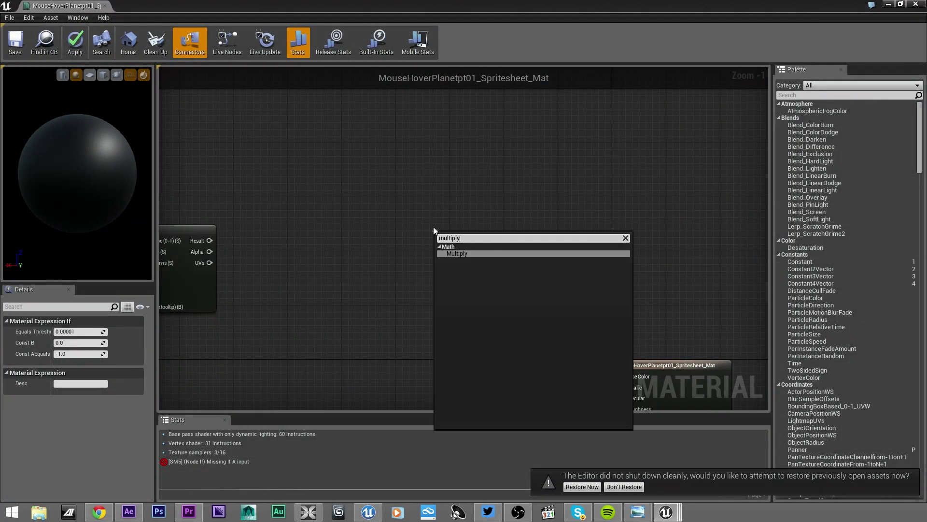
{"action": "key", "text": "Return"}
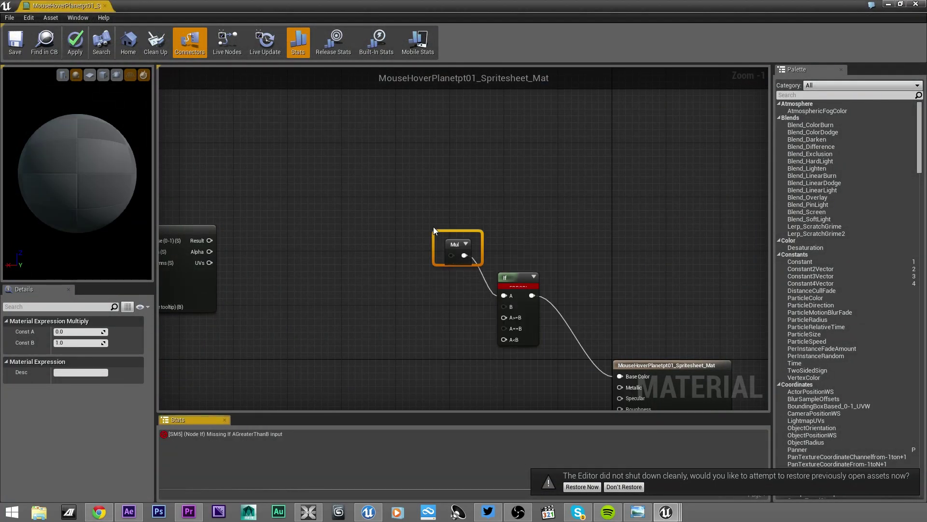
{"action": "left_click_drag", "start_coordinate": [445, 238], "coordinate": [424, 198]}
{"action": "right_click_drag", "start_coordinate": [368, 211], "coordinate": [433, 243]}
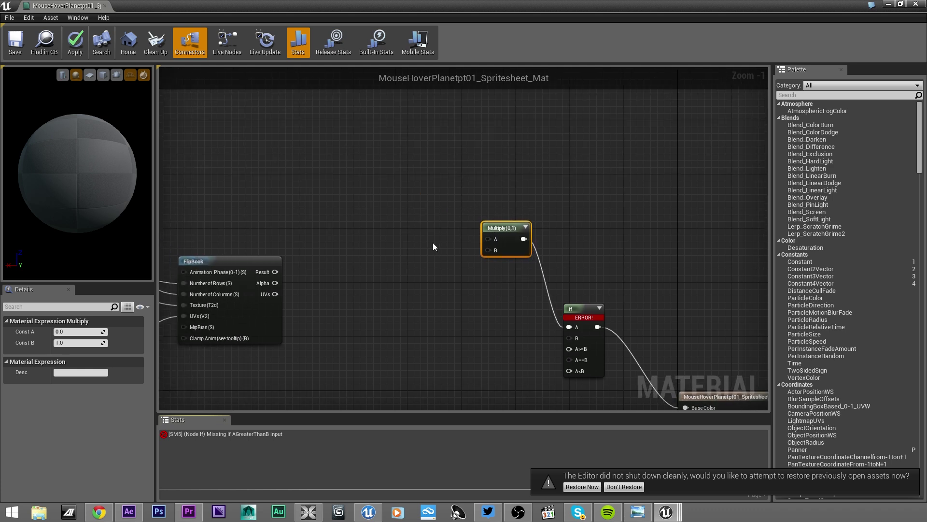
- Add a Frac node feeding the Multiply node's A input
{"action": "left_click_drag", "start_coordinate": [487, 239], "coordinate": [365, 177]}
{"action": "type", "text": "Fra"}
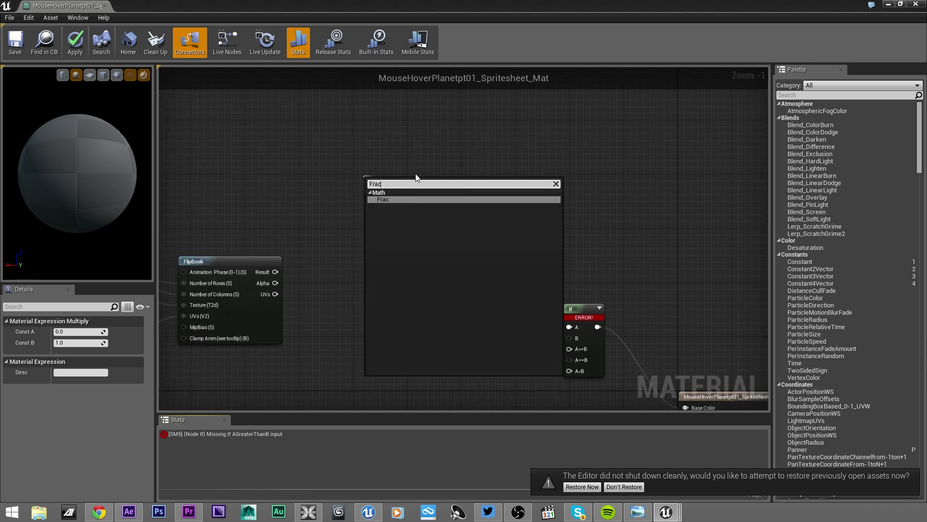
{"action": "type", "text": "c"}
{"action": "key", "text": "Return"}
{"action": "right_click_drag", "start_coordinate": [417, 175], "coordinate": [457, 188]}
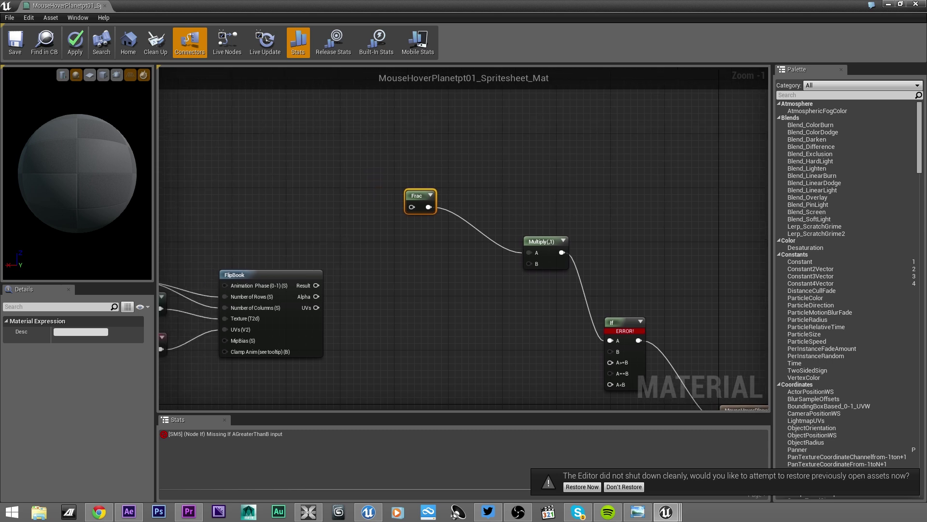
- Add a Divide node feeding the Frac node's input
{"action": "left_click_drag", "start_coordinate": [411, 207], "coordinate": [285, 149]}
{"action": "type", "text": "Divid"}
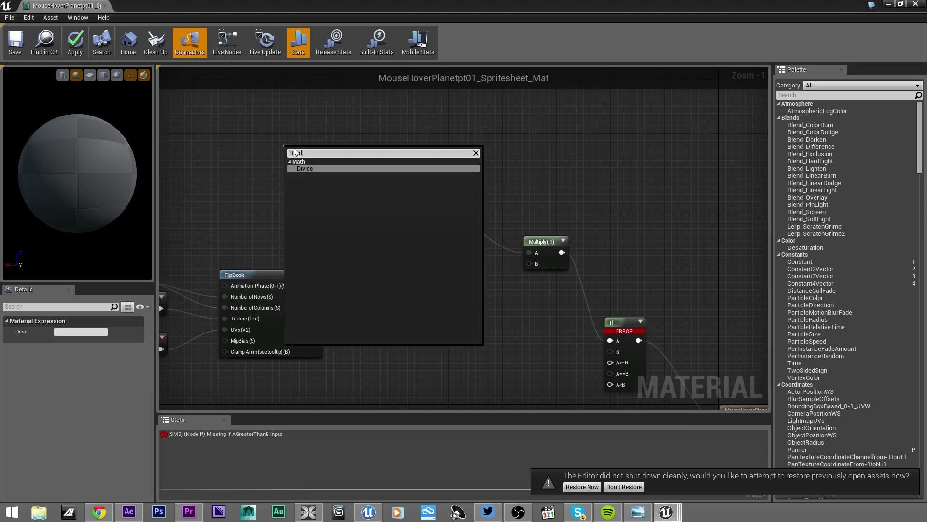
{"action": "key", "text": "Return"}
{"action": "right_click_drag", "start_coordinate": [275, 217], "coordinate": [433, 265]}
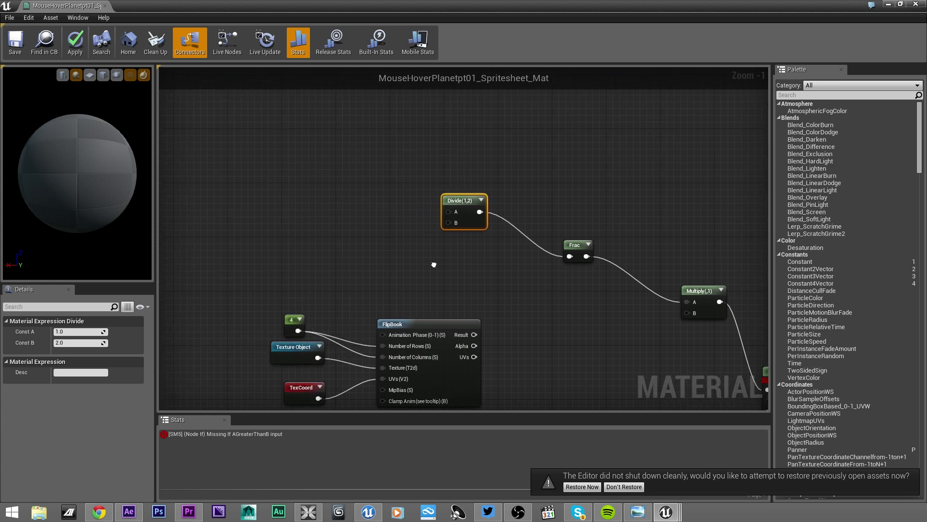
- Add a Time node feeding the Divide node's A input
{"action": "left_click_drag", "start_coordinate": [446, 210], "coordinate": [335, 171]}
{"action": "type", "text": "time"}
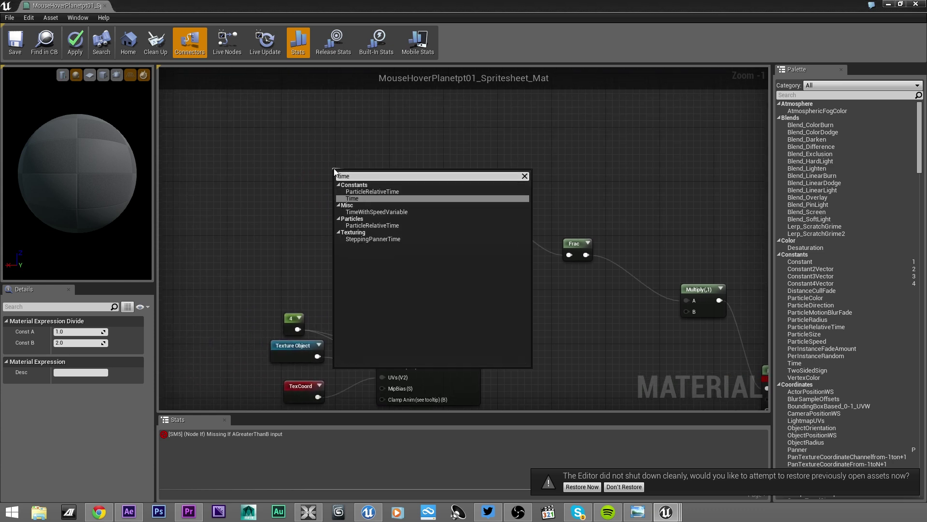
{"action": "key", "text": "Return"}
{"action": "left_click_drag", "start_coordinate": [337, 176], "coordinate": [340, 176]}
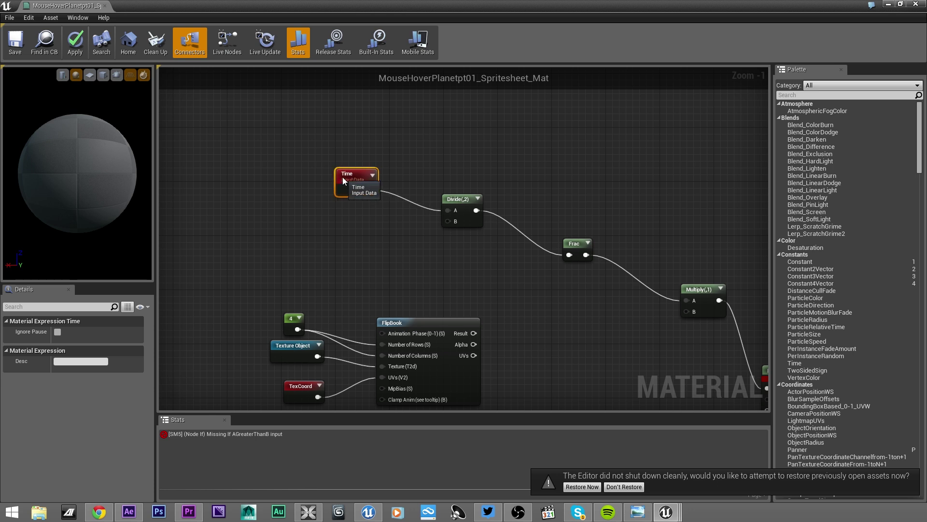
- Add a constant with value 4 beneath Time, wire it to B of both Divide and Multiply, and collapse its preview
{"action": "left_click", "coordinate": [381, 253]}
{"action": "left_click_drag", "start_coordinate": [392, 256], "coordinate": [353, 236]}
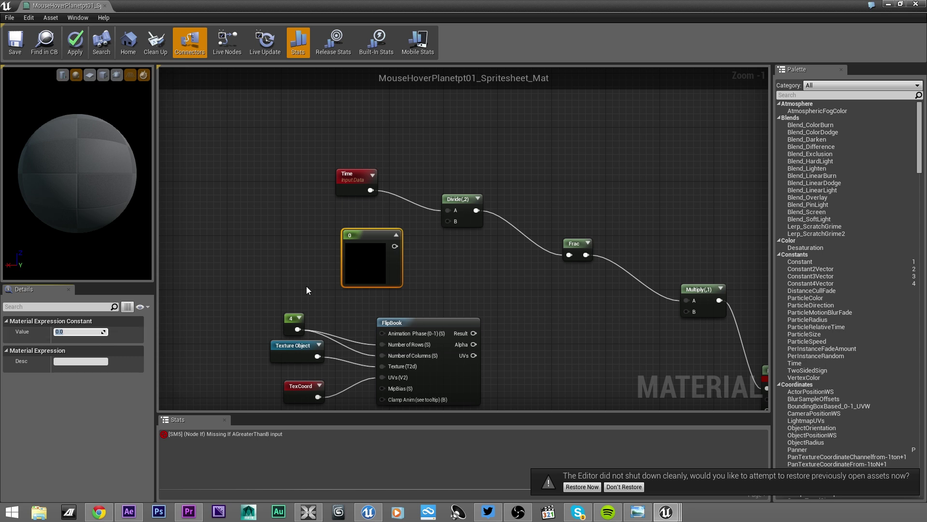
{"action": "left_click", "coordinate": [286, 284]}
{"action": "mouse_move", "coordinate": [367, 237]}
{"action": "left_mouse_down"}
{"action": "mouse_move", "coordinate": [341, 226]}
{"action": "mouse_move", "coordinate": [354, 232]}
{"action": "left_mouse_up"}
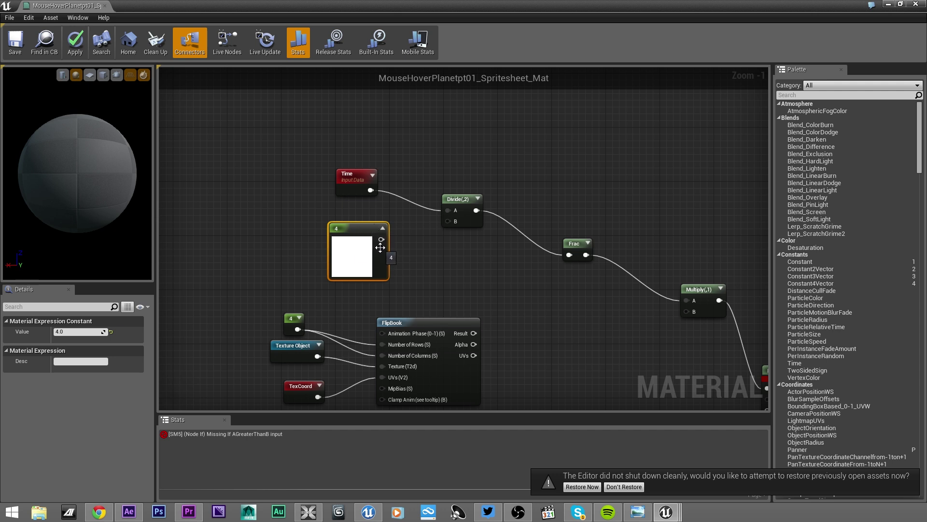
{"action": "left_click_drag", "start_coordinate": [358, 231], "coordinate": [449, 222]}
{"action": "left_click_drag", "start_coordinate": [351, 243], "coordinate": [689, 312]}
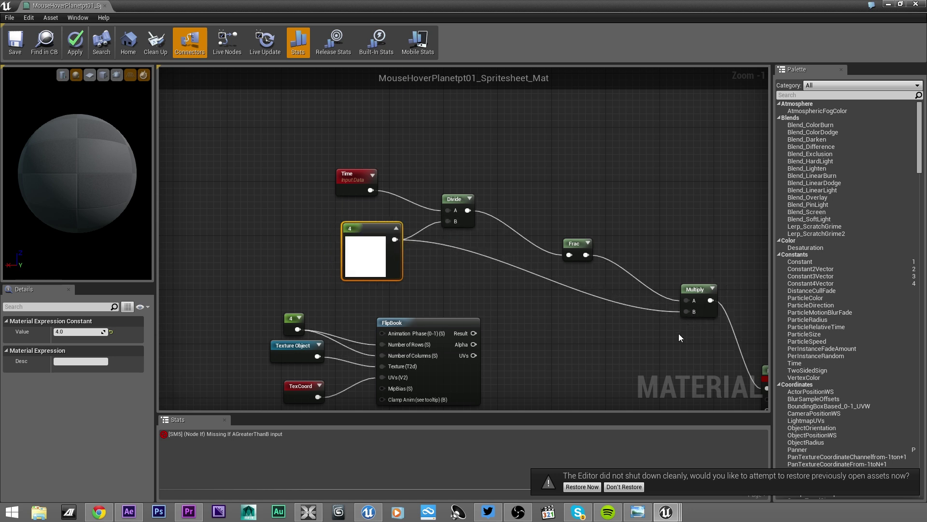
{"action": "left_click", "coordinate": [396, 228]}
- Add a constant with value 1, connect it to the If node's B input, and place it collapsed beside that node
{"action": "right_click_drag", "start_coordinate": [559, 354], "coordinate": [441, 251]}
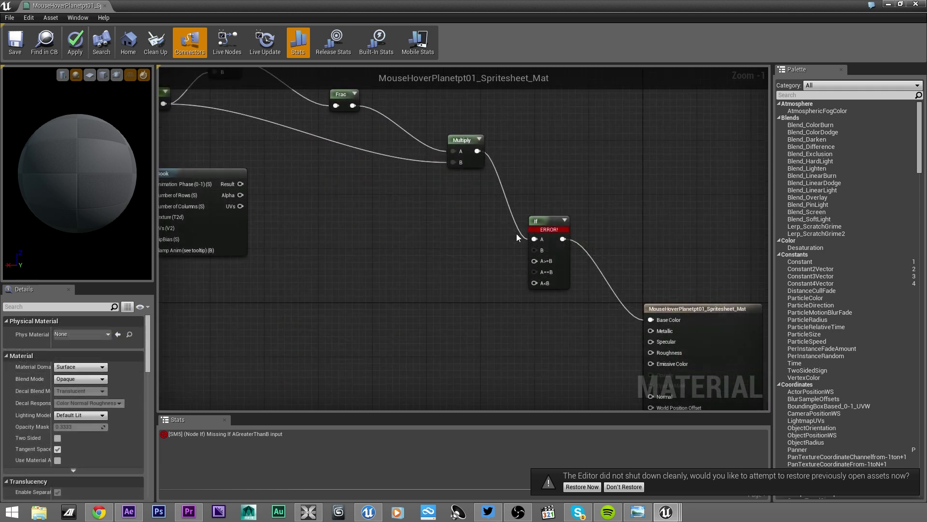
{"action": "left_click", "coordinate": [442, 235]}
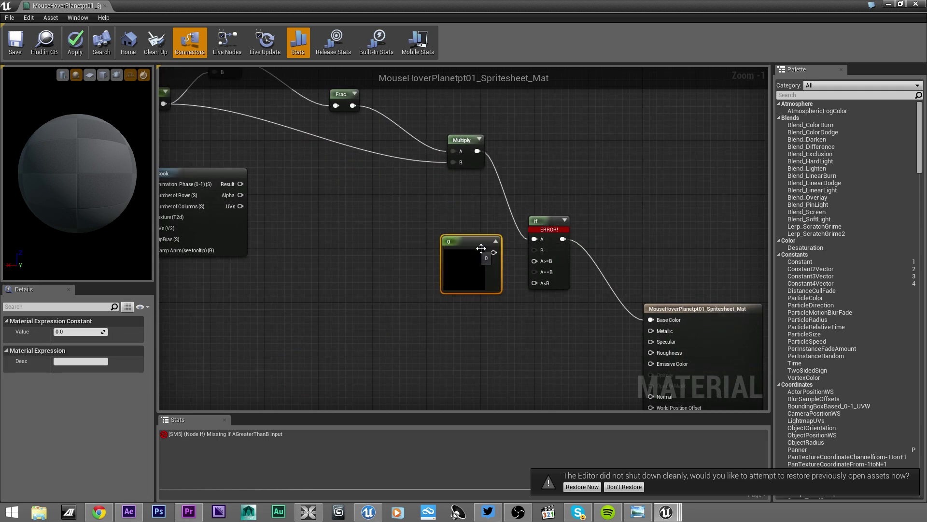
{"action": "left_click", "coordinate": [76, 333]}
{"action": "type", "text": "1"}
{"action": "left_click", "coordinate": [440, 296]}
{"action": "left_click_drag", "start_coordinate": [493, 252], "coordinate": [540, 251]}
{"action": "left_click", "coordinate": [494, 241]}
{"action": "left_click_drag", "start_coordinate": [447, 239], "coordinate": [478, 247]}
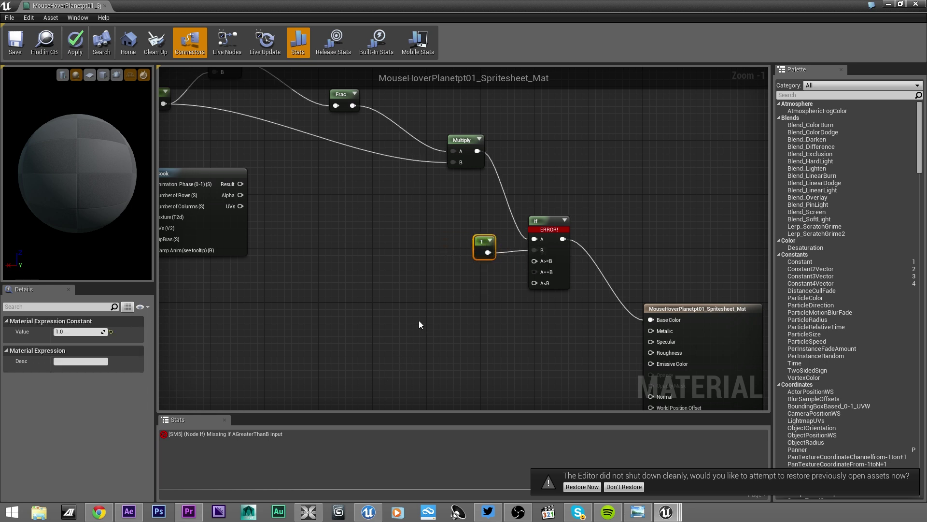
{"action": "left_click_drag", "start_coordinate": [468, 203], "coordinate": [562, 269]}
{"action": "right_click_drag", "start_coordinate": [498, 278], "coordinate": [529, 228]}
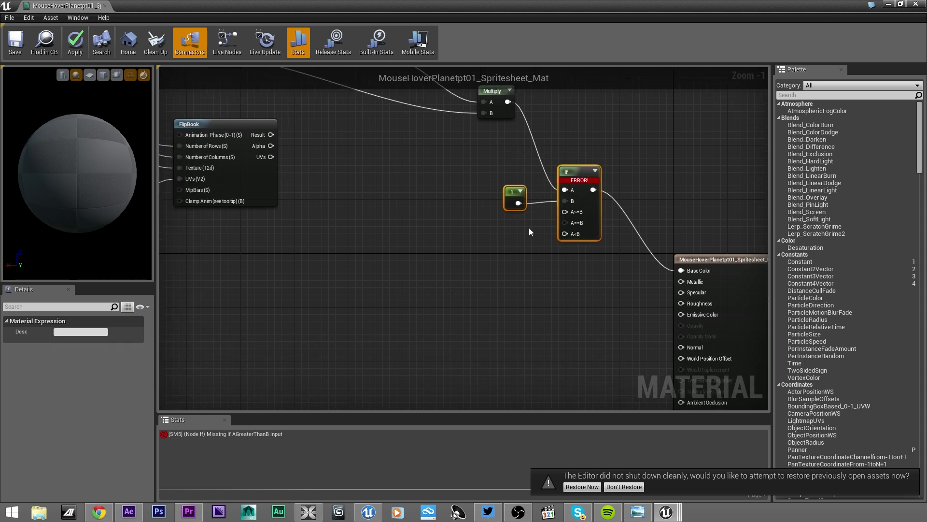
{"action": "right_click_drag", "start_coordinate": [465, 238], "coordinate": [445, 230]}
{"action": "left_click", "coordinate": [478, 216]}
- Connect the FlipBook's Result output to the If node's A<B input
{"action": "right_click_drag", "start_coordinate": [305, 173], "coordinate": [404, 206]}
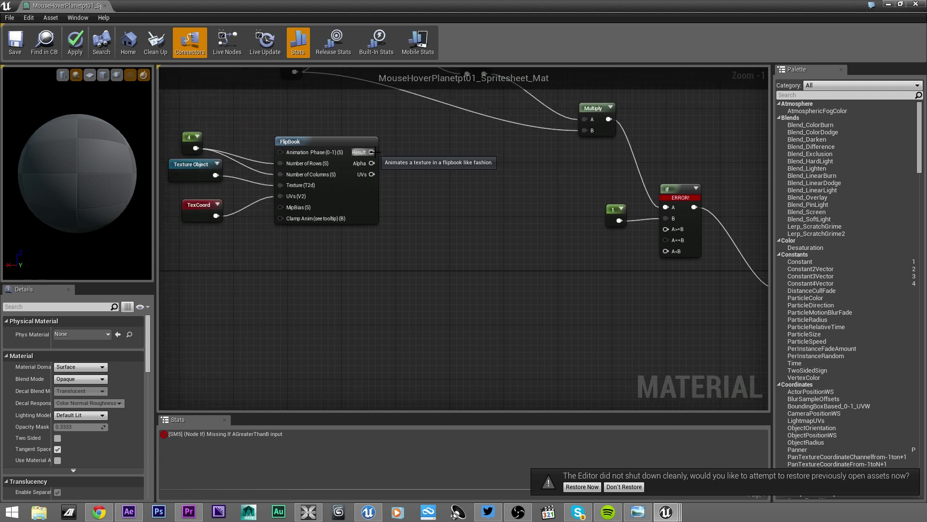
{"action": "left_click_drag", "start_coordinate": [372, 152], "coordinate": [668, 250]}
{"action": "right_click_drag", "start_coordinate": [671, 299], "coordinate": [590, 298]}
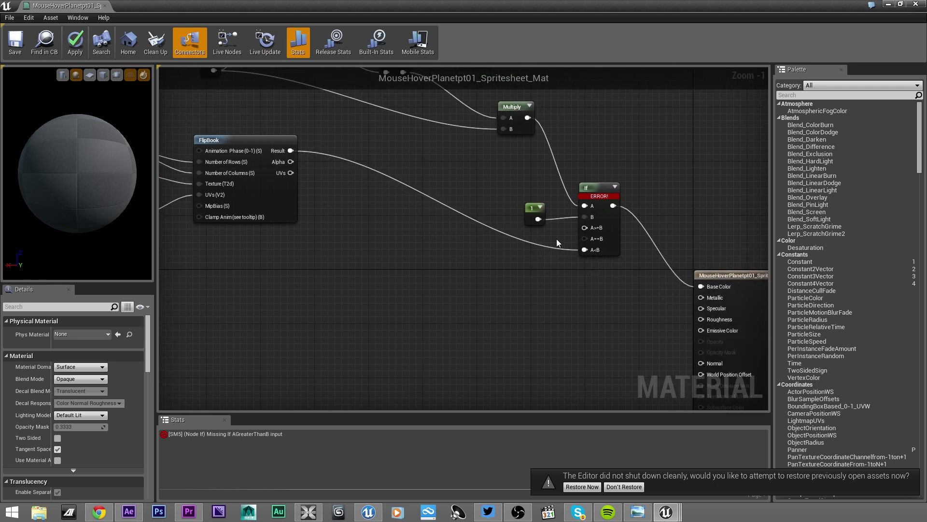
- Duplicate the If node together with the constant wired to its B input
{"action": "scroll", "coordinate": [513, 264], "scroll_direction": "down", "scroll_amount": 1}
{"action": "right_click_drag", "start_coordinate": [514, 263], "coordinate": [486, 293]}
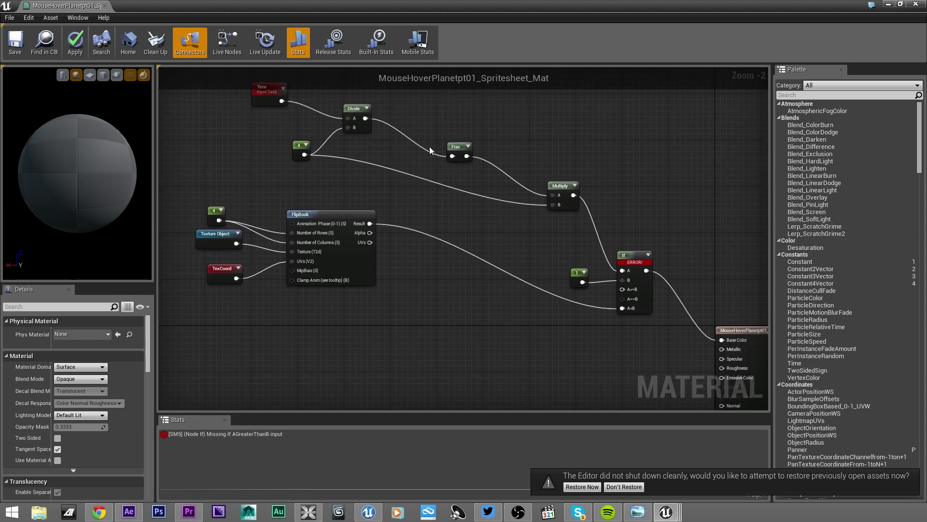
{"action": "right_click_drag", "start_coordinate": [377, 254], "coordinate": [430, 224]}
{"action": "left_click_drag", "start_coordinate": [565, 186], "coordinate": [638, 239]}
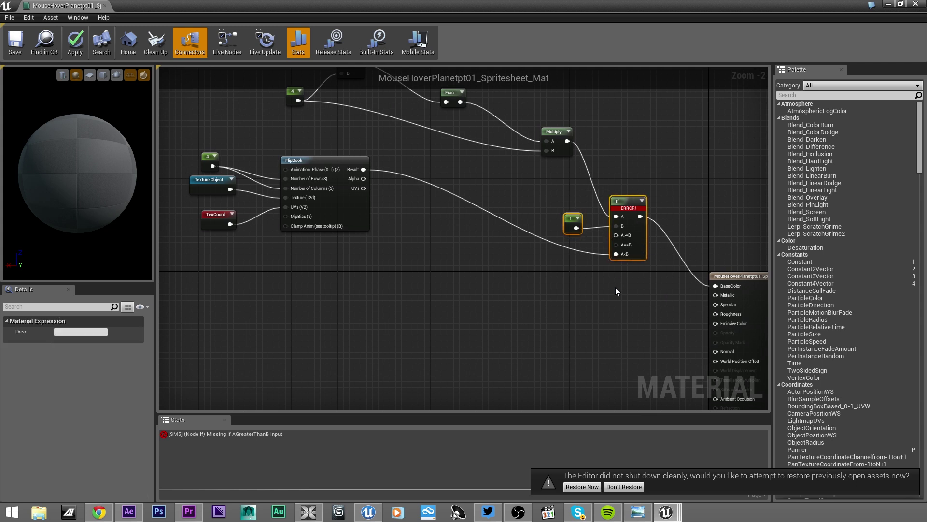
{"action": "key", "text": "ctrl+w"}
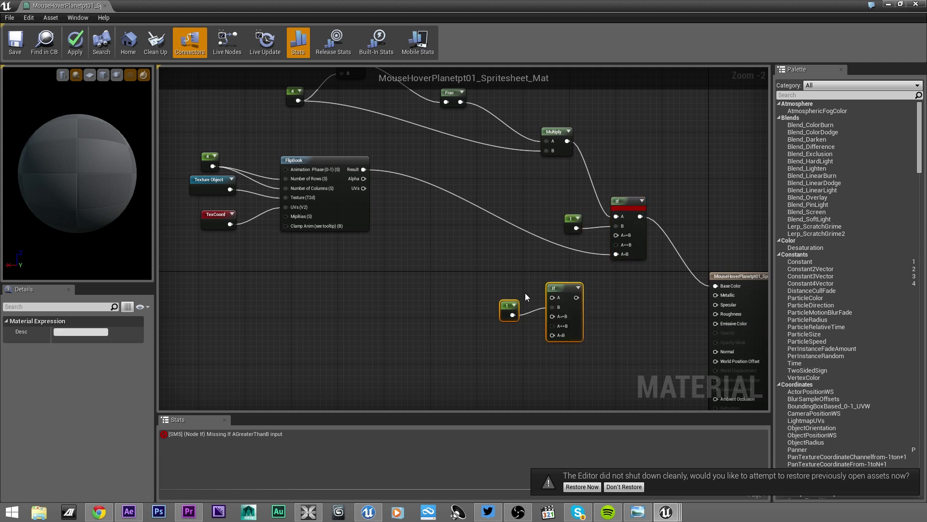
- Connect the duplicated If node's output to the first If node's greater-than and A==B inputs
{"action": "right_click_drag", "start_coordinate": [567, 301], "coordinate": [553, 284]}
{"action": "left_click_drag", "start_coordinate": [553, 284], "coordinate": [601, 212]}
{"action": "left_click", "coordinate": [580, 273]}
{"action": "left_click_drag", "start_coordinate": [557, 297], "coordinate": [601, 231]}
{"action": "left_click", "coordinate": [547, 289]}
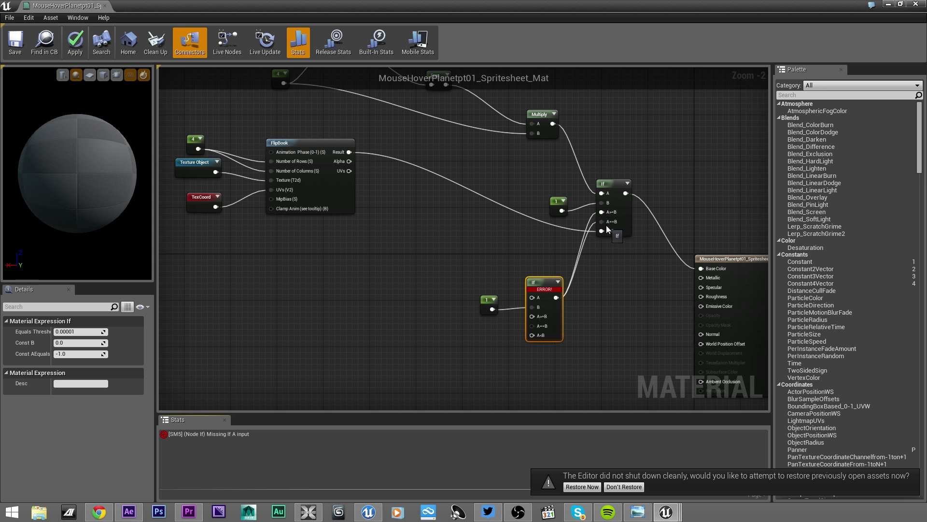
- Set the constant wired to the second If node's B input to 2
{"action": "left_click", "coordinate": [485, 298]}
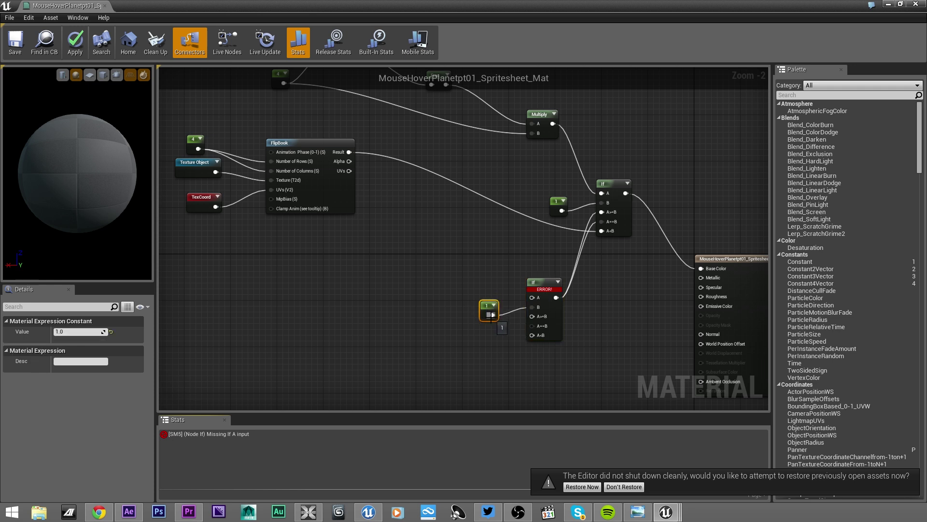
{"action": "left_click", "coordinate": [72, 332]}
{"action": "type", "text": "2"}
{"action": "key", "text": "Return"}
{"action": "left_click", "coordinate": [309, 305]}
{"action": "right_click_drag", "start_coordinate": [360, 328], "coordinate": [404, 302]}
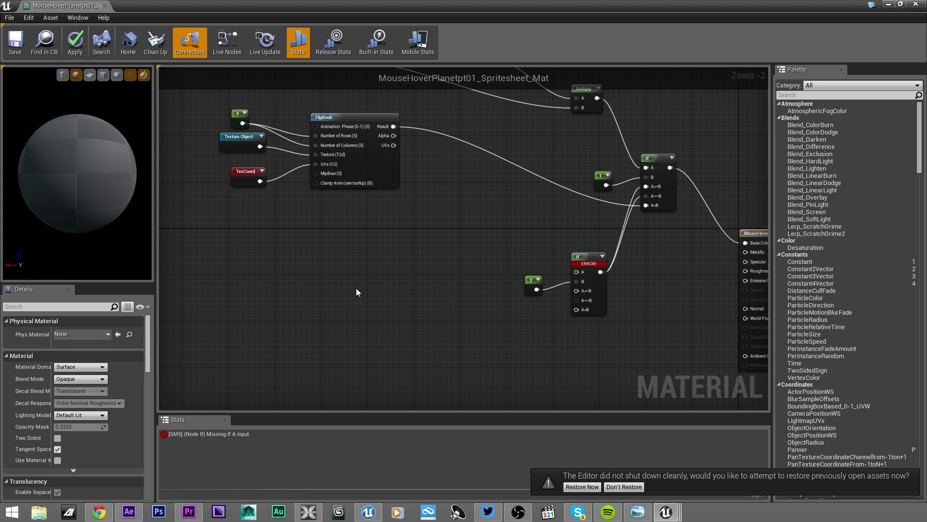
- Duplicate the FlipBook together with its constant, Texture Object and TexCoord nodes, and place the copy below the original group
{"action": "right_click_drag", "start_coordinate": [372, 265], "coordinate": [400, 257]}
{"action": "left_click_drag", "start_coordinate": [454, 224], "coordinate": [230, 112]}
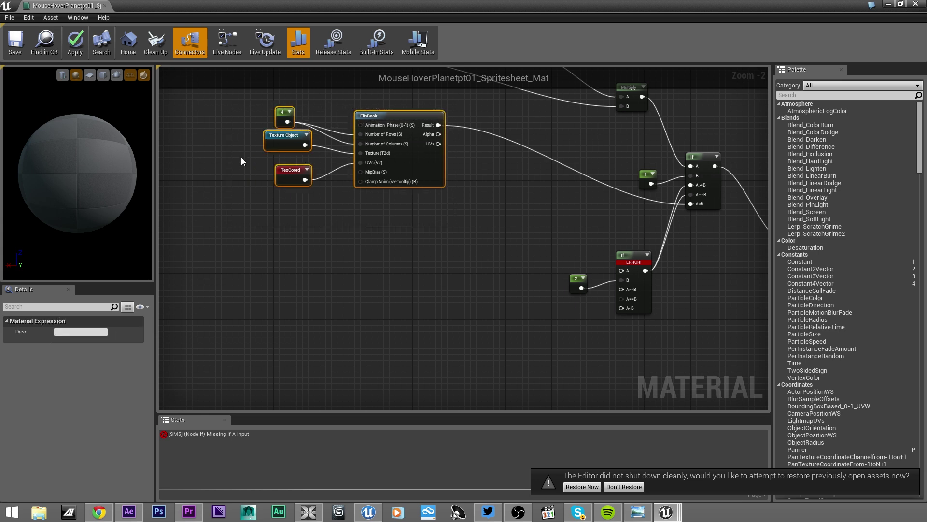
{"action": "key", "text": "ctrl+c"}
{"action": "key", "text": "ctrl+v"}
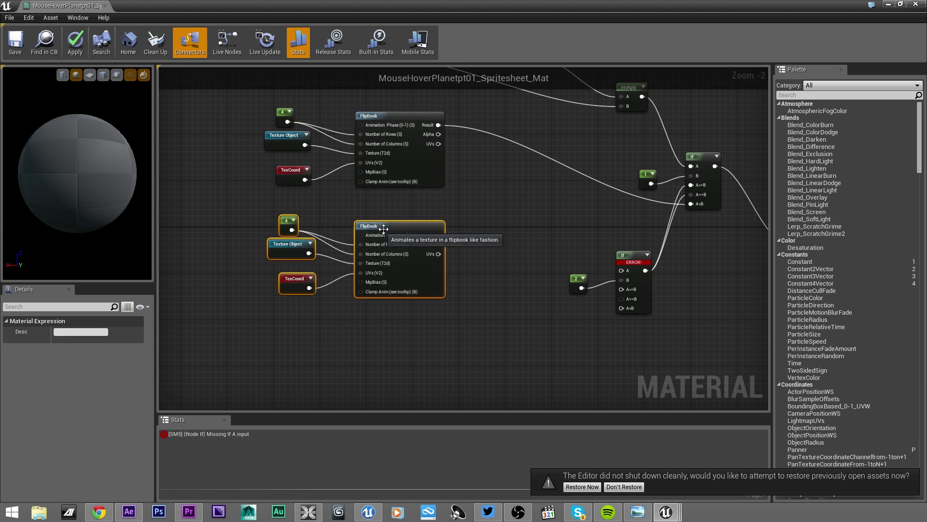
{"action": "left_click_drag", "start_coordinate": [385, 234], "coordinate": [370, 255]}
{"action": "left_click", "coordinate": [368, 217]}
- Assign the MouseHoverPlanetpt02_Spritesheet texture to the first FlipBook's Texture Object
{"action": "left_click_drag", "start_coordinate": [319, 12], "coordinate": [478, 48]}
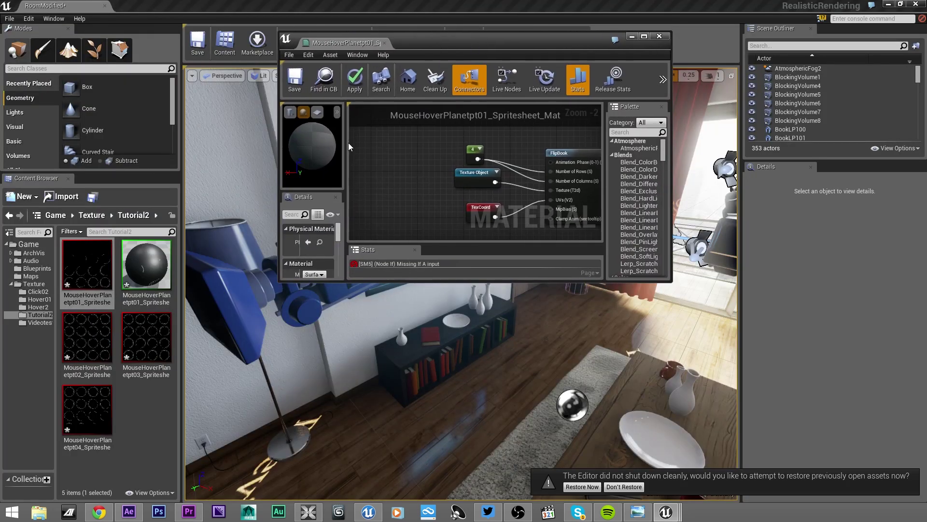
{"action": "left_click", "coordinate": [87, 337]}
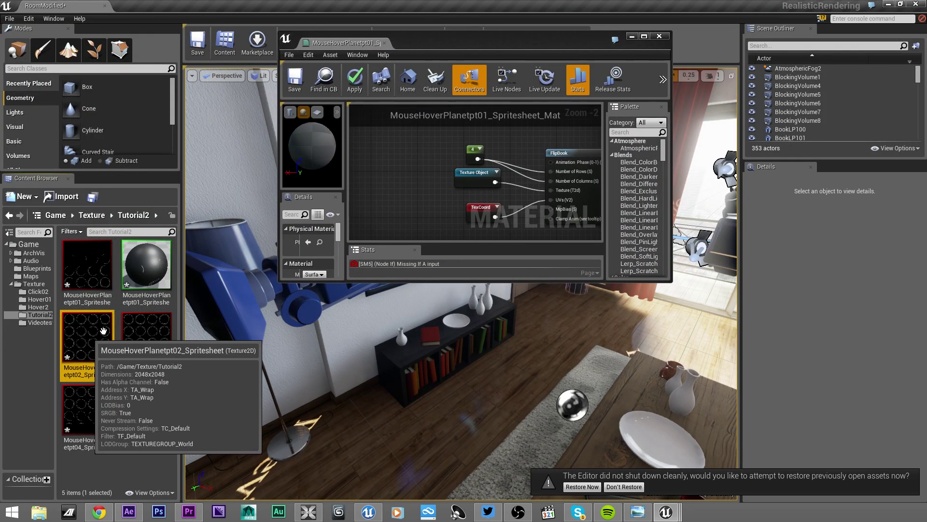
{"action": "left_click", "coordinate": [477, 178]}
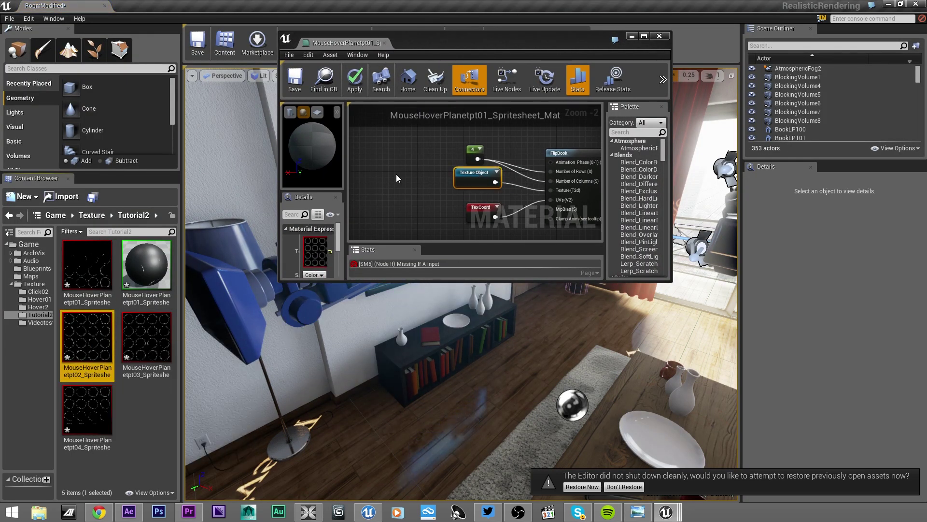
{"action": "double_click", "coordinate": [499, 41]}
- Expand the previews of both Texture Object nodes and move the duplicated constant and Texture Object upward to clear the TexCoord node
{"action": "left_click", "coordinate": [289, 273]}
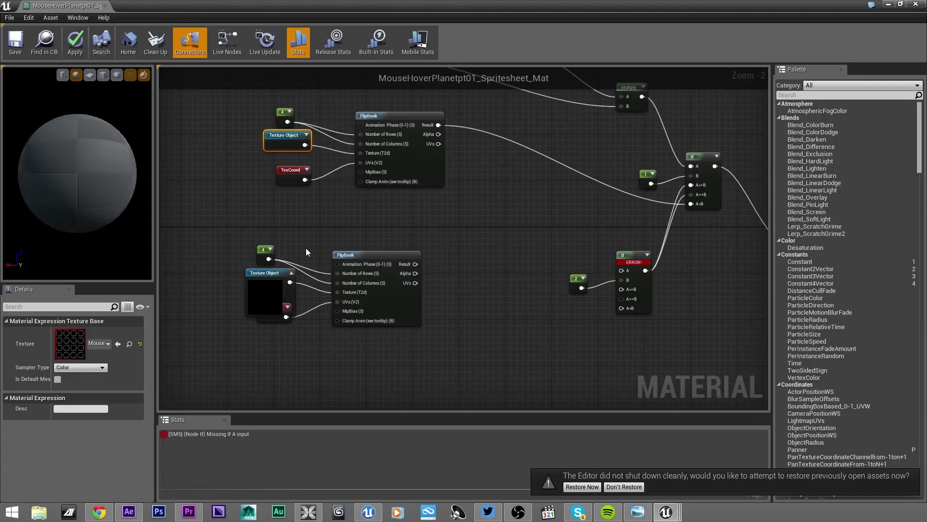
{"action": "left_click", "coordinate": [306, 135]}
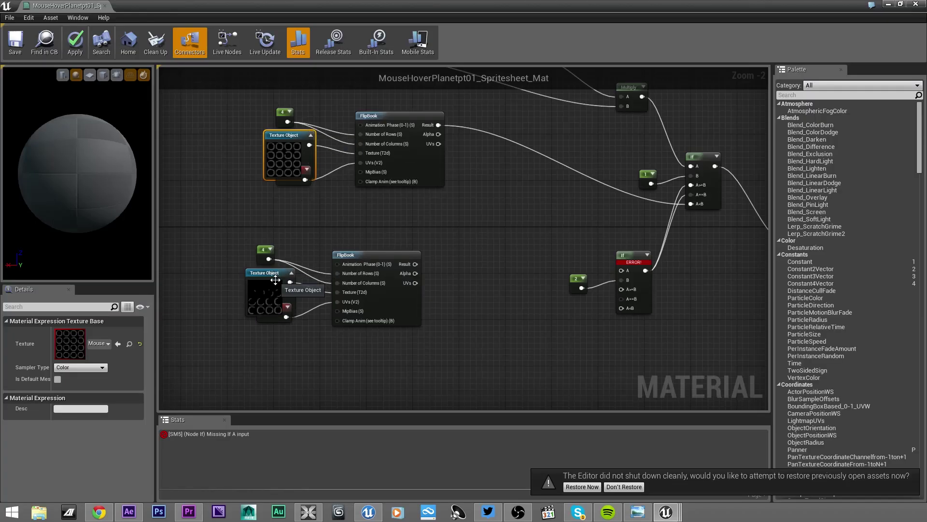
{"action": "left_click", "coordinate": [266, 252]}
{"action": "left_click_drag", "start_coordinate": [266, 252], "coordinate": [260, 229]}
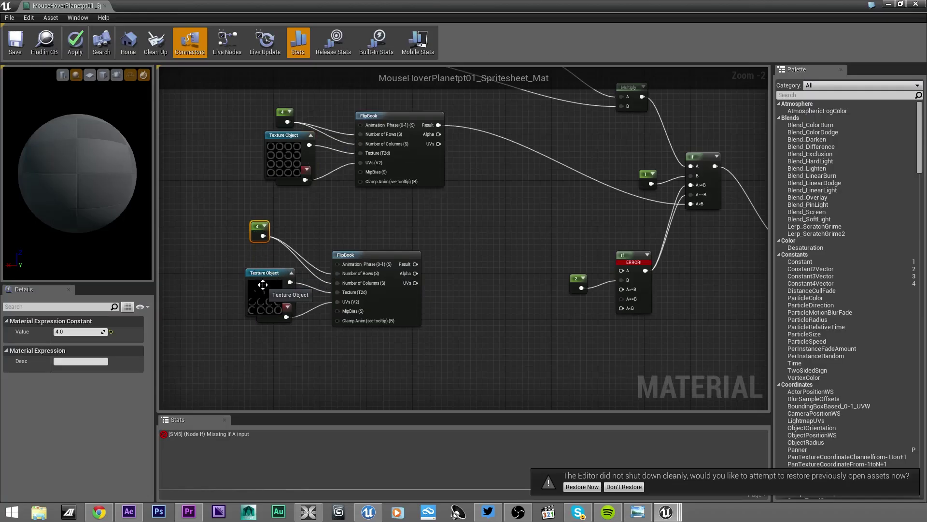
{"action": "left_click_drag", "start_coordinate": [263, 284], "coordinate": [265, 267]}
- Reassign the MouseHoverPlanetpt01 sprite sheet to the first FlipBook's Texture Object
{"action": "double_click", "coordinate": [329, 4]}
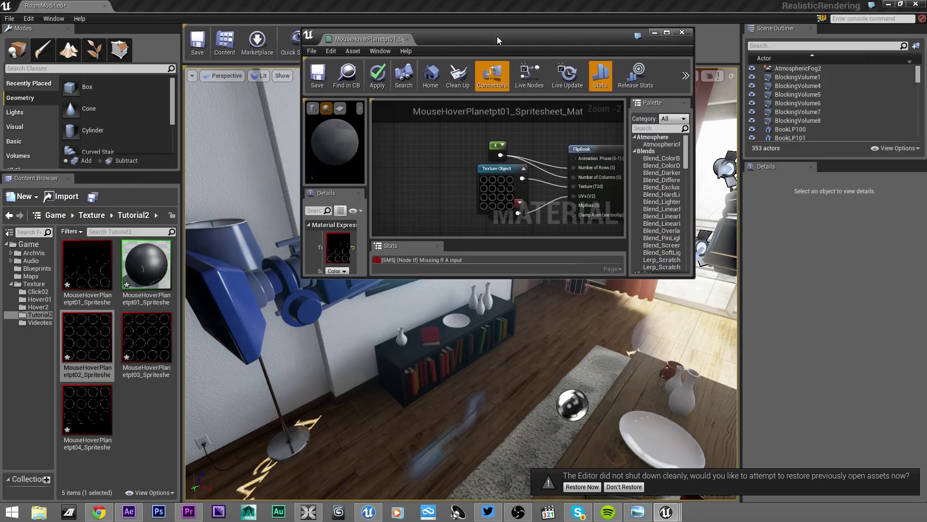
{"action": "left_click", "coordinate": [506, 190]}
{"action": "left_click_drag", "start_coordinate": [91, 273], "coordinate": [339, 249]}
{"action": "double_click", "coordinate": [488, 46]}
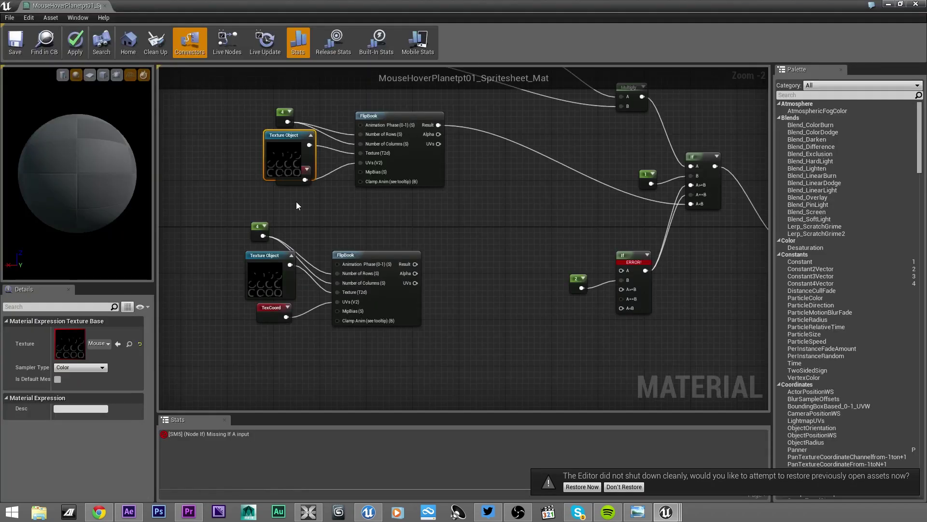
- Assign the MouseHoverPlanetpt02_Spritesheet texture to the second FlipBook's Texture Object
{"action": "double_click", "coordinate": [349, 9]}
{"action": "right_click_drag", "start_coordinate": [442, 193], "coordinate": [429, 129]}
{"action": "right_click_drag", "start_coordinate": [454, 213], "coordinate": [455, 160]}
{"action": "left_click_drag", "start_coordinate": [87, 338], "coordinate": [465, 196]}
{"action": "left_click_drag", "start_coordinate": [79, 346], "coordinate": [339, 249]}
{"action": "double_click", "coordinate": [465, 31]}
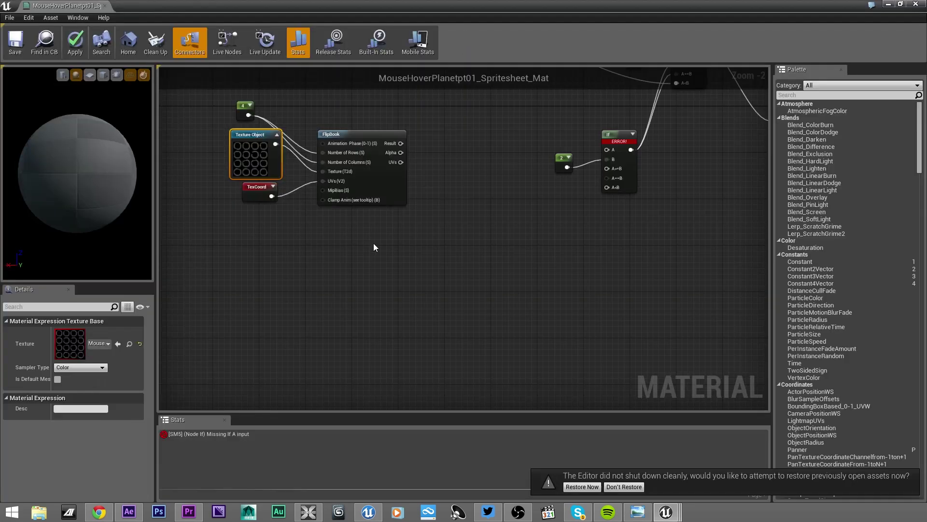
- Connect the second FlipBook's Result output to the second If node's A<B input
{"action": "right_click_drag", "start_coordinate": [374, 247], "coordinate": [448, 229]}
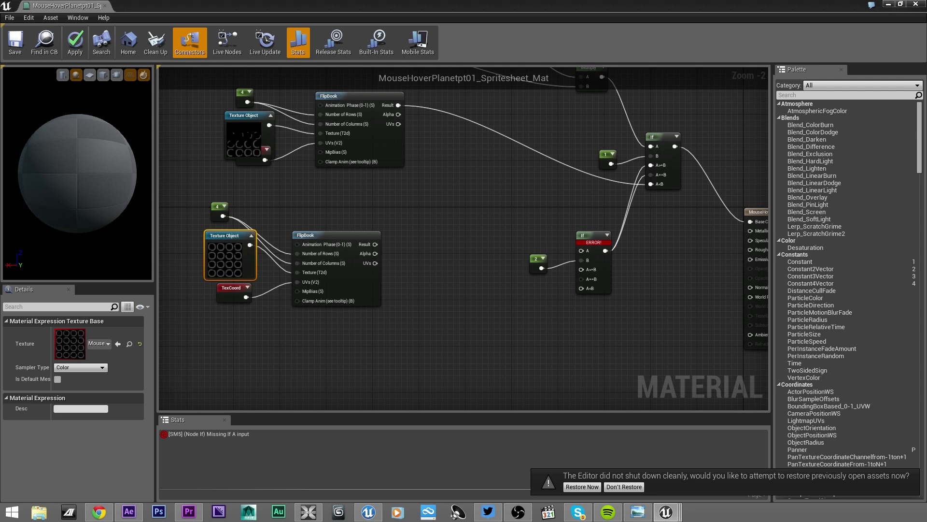
{"action": "left_click_drag", "start_coordinate": [365, 248], "coordinate": [581, 291]}
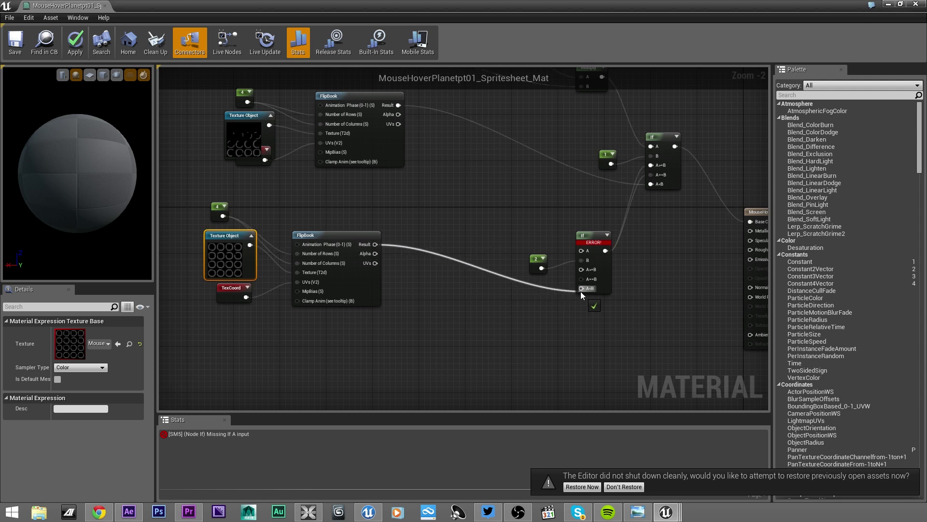
{"action": "left_click_drag", "start_coordinate": [581, 291], "coordinate": [579, 291]}
- Connect the Multiply output to the second If node's A input and reposition the Multiply node beside Frac
{"action": "left_click", "coordinate": [538, 264]}
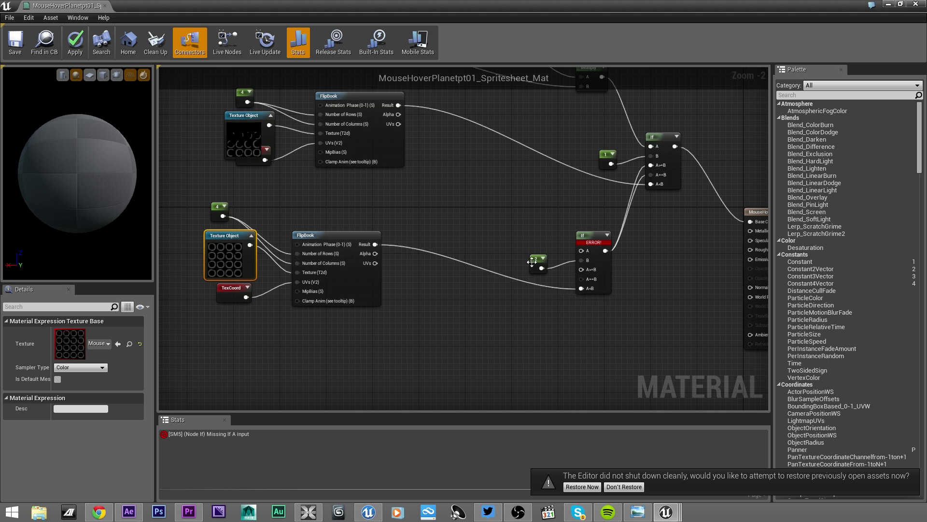
{"action": "right_click_drag", "start_coordinate": [491, 170], "coordinate": [506, 149]}
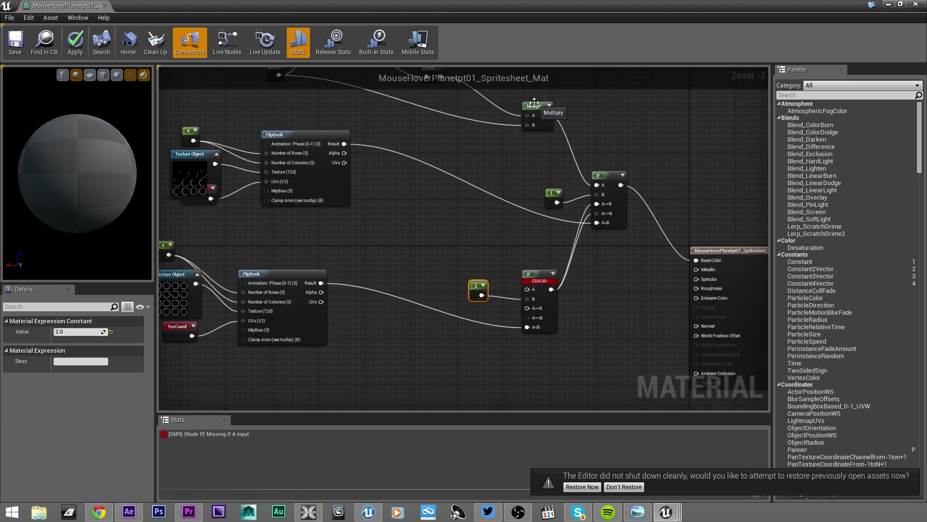
{"action": "left_click_drag", "start_coordinate": [534, 103], "coordinate": [440, 109]}
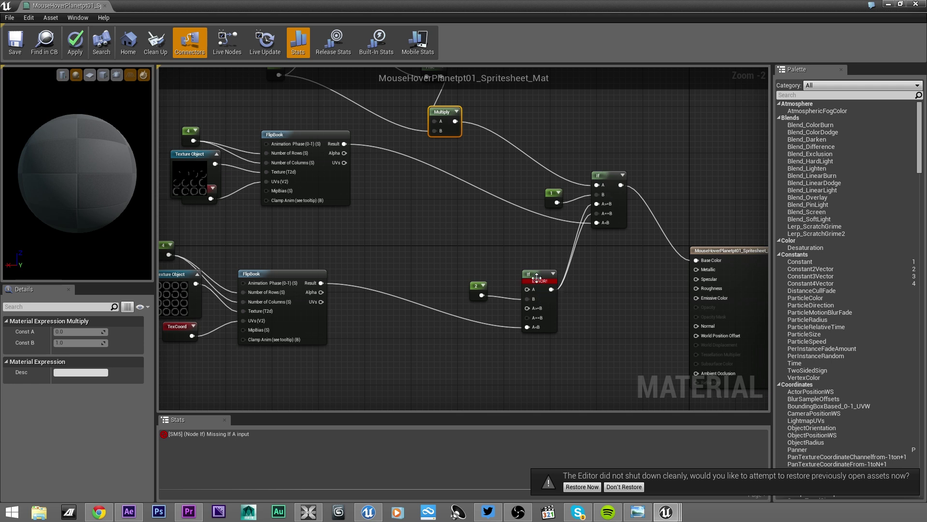
{"action": "left_click_drag", "start_coordinate": [455, 122], "coordinate": [528, 288]}
{"action": "right_click_drag", "start_coordinate": [494, 261], "coordinate": [495, 327]}
{"action": "left_click_drag", "start_coordinate": [441, 174], "coordinate": [499, 153]}
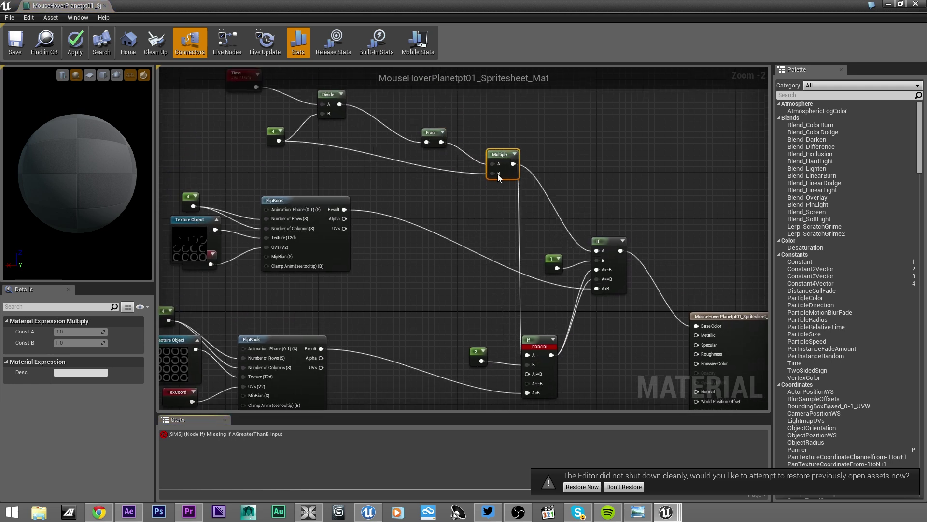
- Duplicate the second FlipBook with its constant, Texture Object and TexCoord nodes, and place the copy below it
{"action": "right_click_drag", "start_coordinate": [470, 305], "coordinate": [586, 232]}
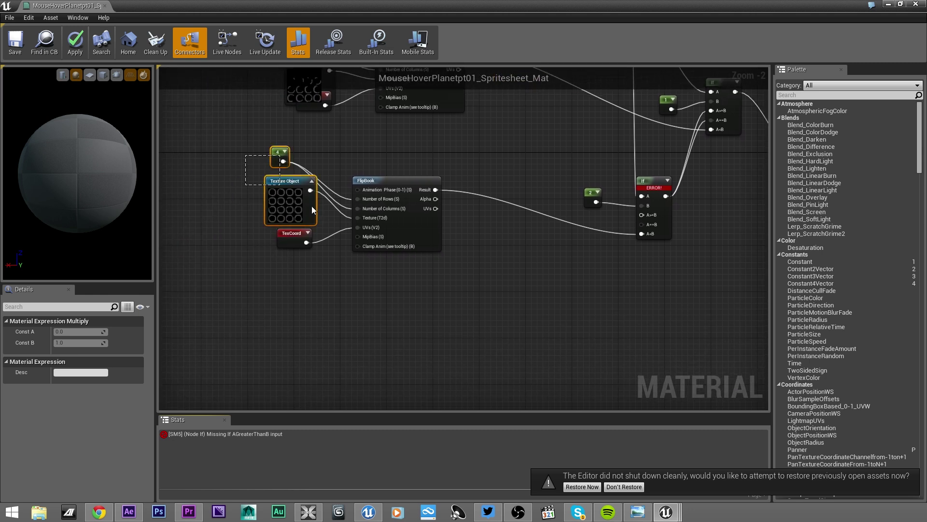
{"action": "left_click_drag", "start_coordinate": [312, 206], "coordinate": [507, 298]}
{"action": "key", "text": "ctrl+v"}
{"action": "left_click", "coordinate": [438, 323]}
{"action": "left_click", "coordinate": [500, 278]}
- Duplicate the second If node with its B constant and place the copy beneath it
{"action": "left_click_drag", "start_coordinate": [650, 214], "coordinate": [662, 261]}
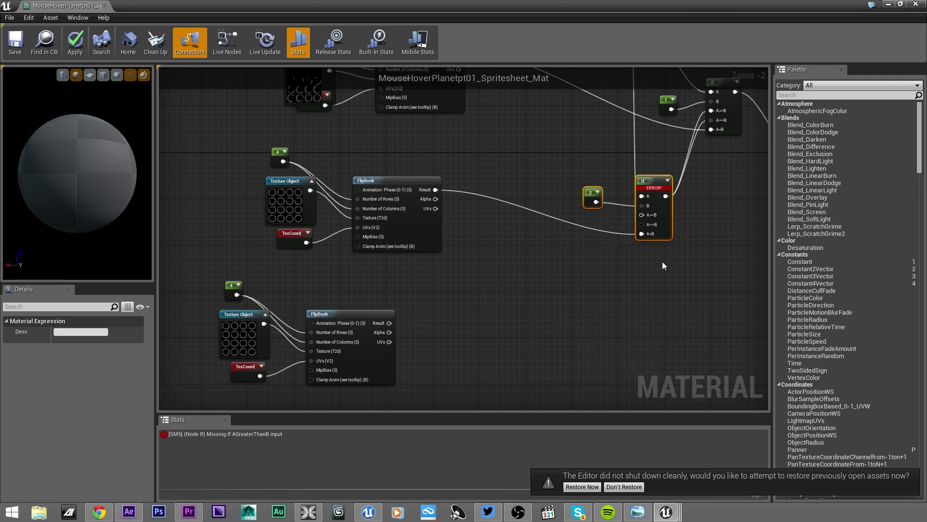
{"action": "key", "text": "ctrl+c"}
{"action": "key", "text": "ctrl+v"}
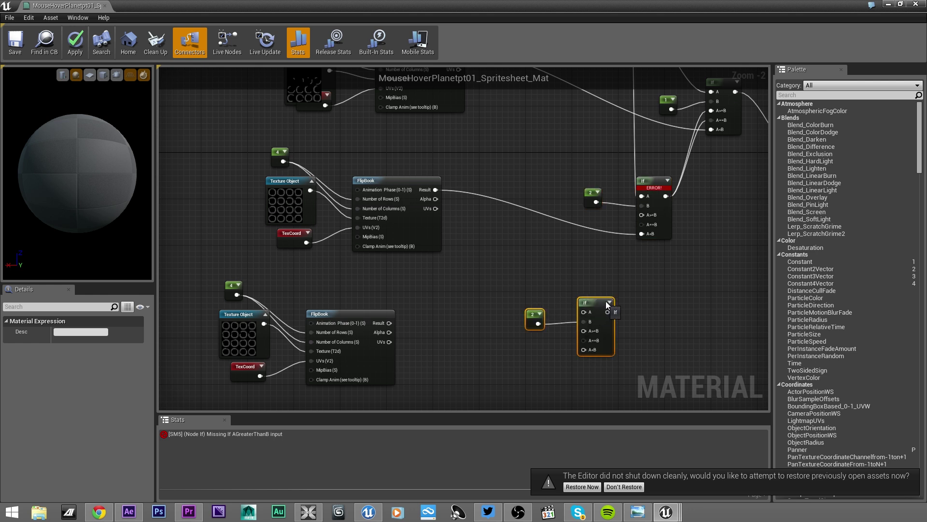
{"action": "left_click_drag", "start_coordinate": [606, 305], "coordinate": [648, 282]}
{"action": "left_click", "coordinate": [549, 285]}
- Set the constant wired to the third If node's B input to 3
{"action": "left_click", "coordinate": [570, 289]}
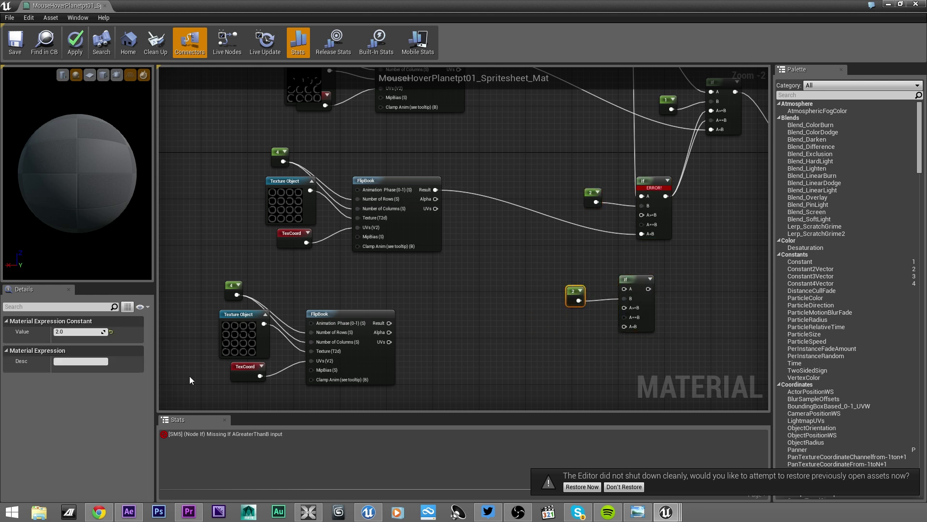
{"action": "left_click", "coordinate": [87, 333]}
{"action": "type", "text": "3"}
{"action": "left_click", "coordinate": [442, 261]}
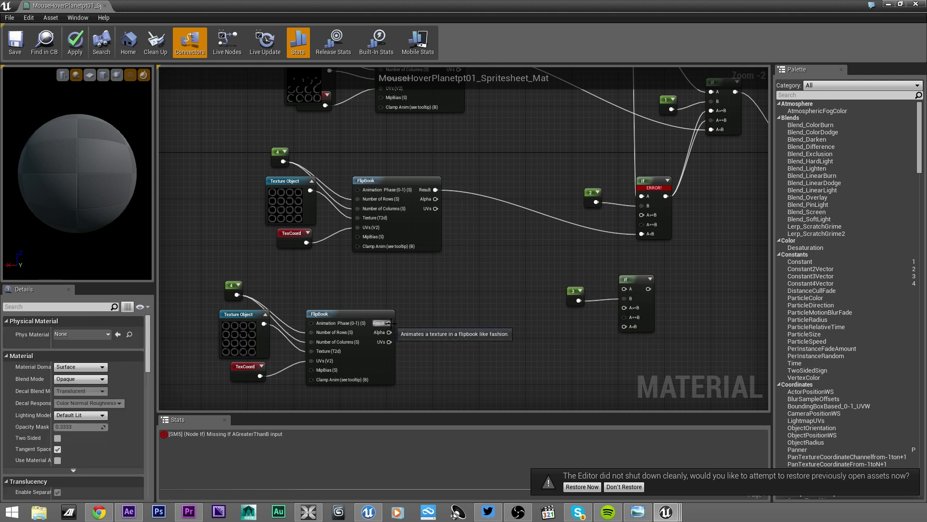
- Wire the third FlipBook's Result to the third If's A<B input, and that If's output to the second If's A>B and A==B inputs
{"action": "left_click_drag", "start_coordinate": [389, 323], "coordinate": [624, 327]}
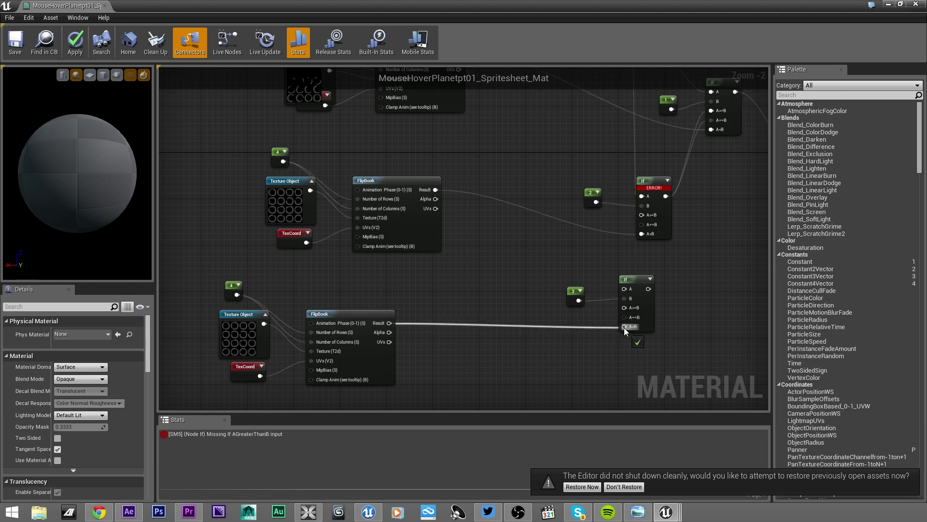
{"action": "left_click_drag", "start_coordinate": [635, 279], "coordinate": [480, 293]}
{"action": "left_click_drag", "start_coordinate": [544, 294], "coordinate": [641, 214]}
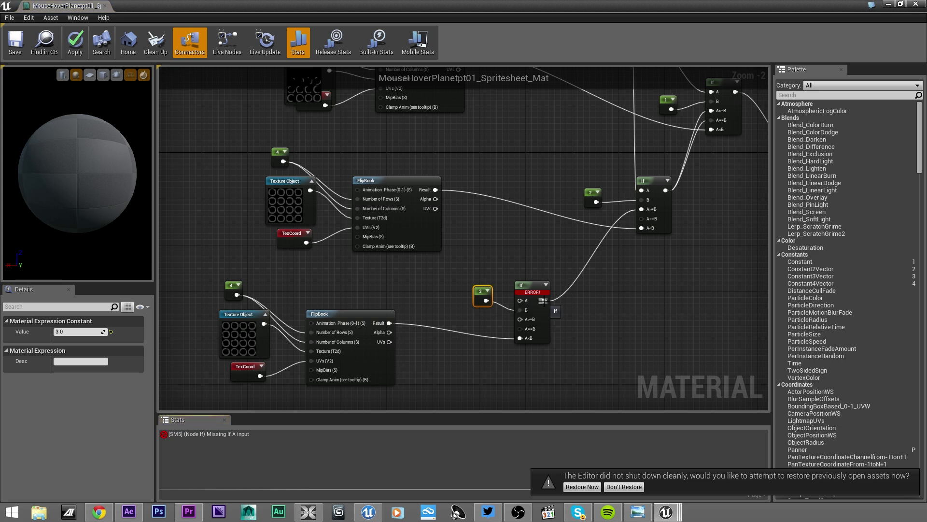
{"action": "left_click_drag", "start_coordinate": [545, 300], "coordinate": [643, 217]}
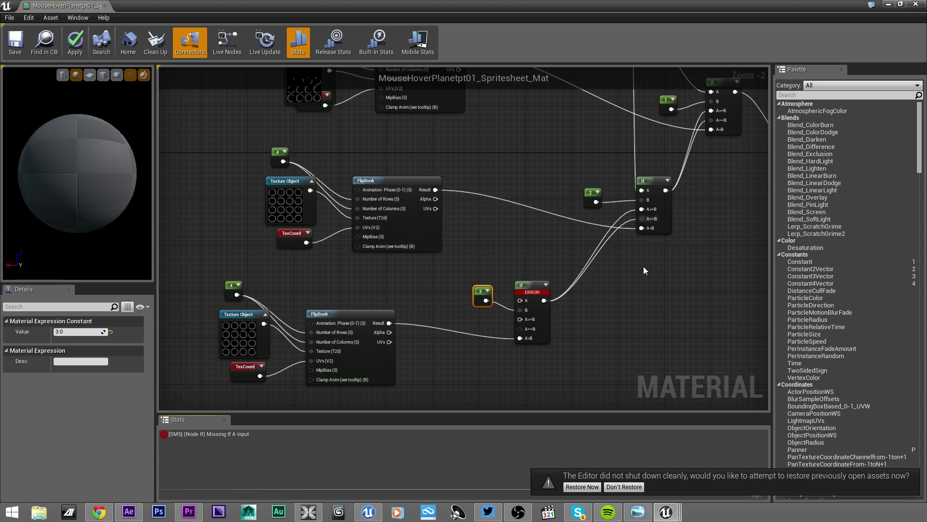
- Duplicate the third FlipBook with its constant, Texture Object and TexCoord nodes, and place the copy below it
{"action": "right_click_drag", "start_coordinate": [643, 286], "coordinate": [667, 239]}
{"action": "right_click_drag", "start_coordinate": [576, 282], "coordinate": [598, 251]}
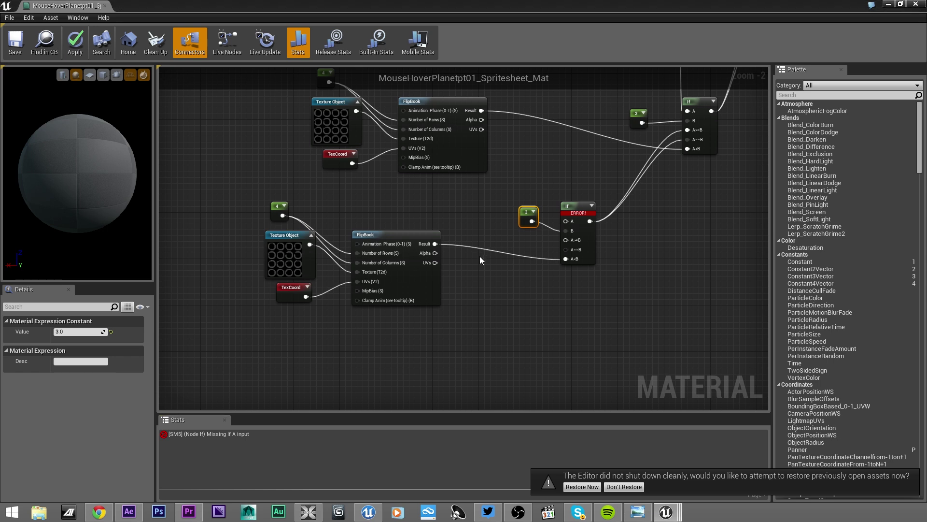
{"action": "right_click_drag", "start_coordinate": [480, 256], "coordinate": [466, 245]}
{"action": "left_click_drag", "start_coordinate": [216, 182], "coordinate": [413, 304]}
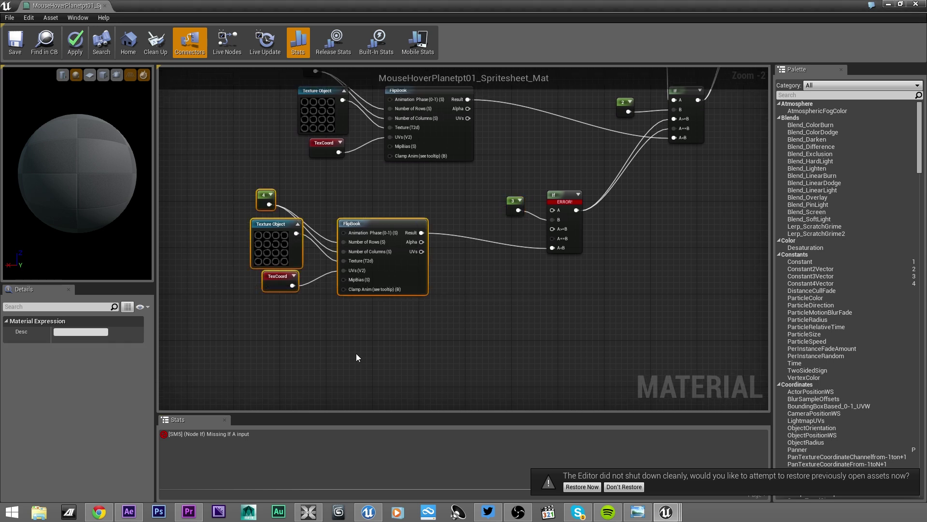
{"action": "left_click", "coordinate": [334, 345]}
{"action": "key", "text": "ctrl+v"}
{"action": "right_click_drag", "start_coordinate": [447, 337], "coordinate": [469, 270]}
{"action": "left_click_drag", "start_coordinate": [454, 285], "coordinate": [407, 296]}
- Connect the fourth FlipBook's Result output to the third If node's A>B and A==B inputs
{"action": "left_click_drag", "start_coordinate": [454, 305], "coordinate": [574, 162]}
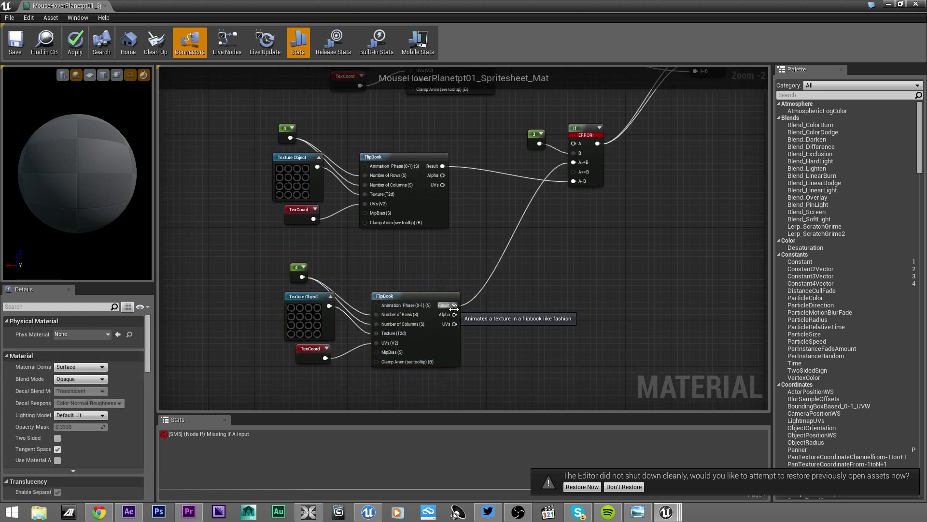
{"action": "left_click_drag", "start_coordinate": [455, 313], "coordinate": [574, 172]}
{"action": "right_click_drag", "start_coordinate": [550, 258], "coordinate": [576, 258]}
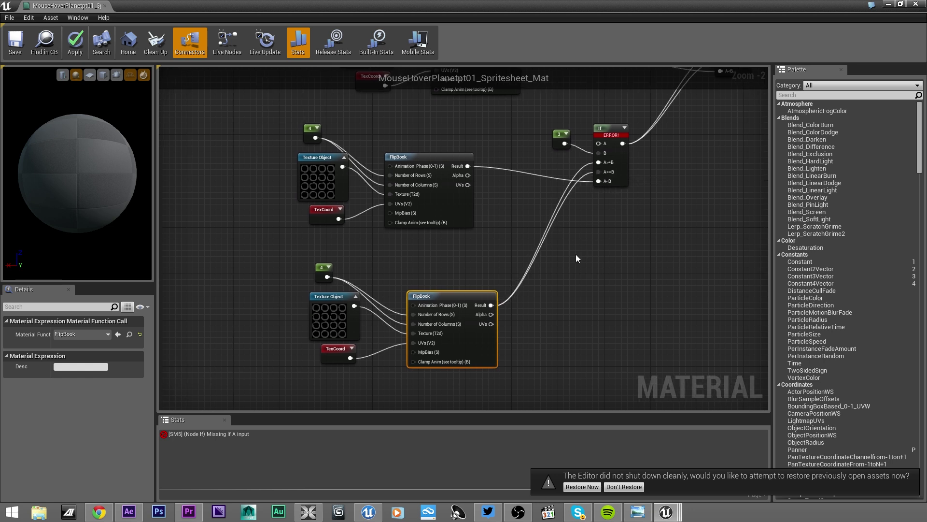
- Assign the MouseHoverPlanetpt04 sprite sheet to the third FlipBook's Texture Object
{"action": "left_click", "coordinate": [329, 324]}
{"action": "double_click", "coordinate": [372, 10]}
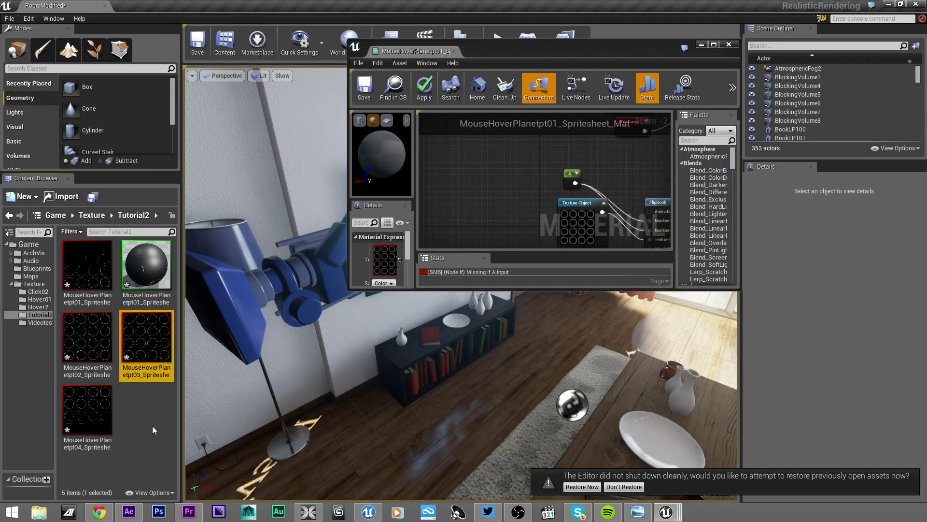
{"action": "left_click", "coordinate": [85, 422]}
{"action": "left_click_drag", "start_coordinate": [84, 422], "coordinate": [385, 259]}
{"action": "left_click", "coordinate": [577, 225]}
{"action": "double_click", "coordinate": [520, 51]}
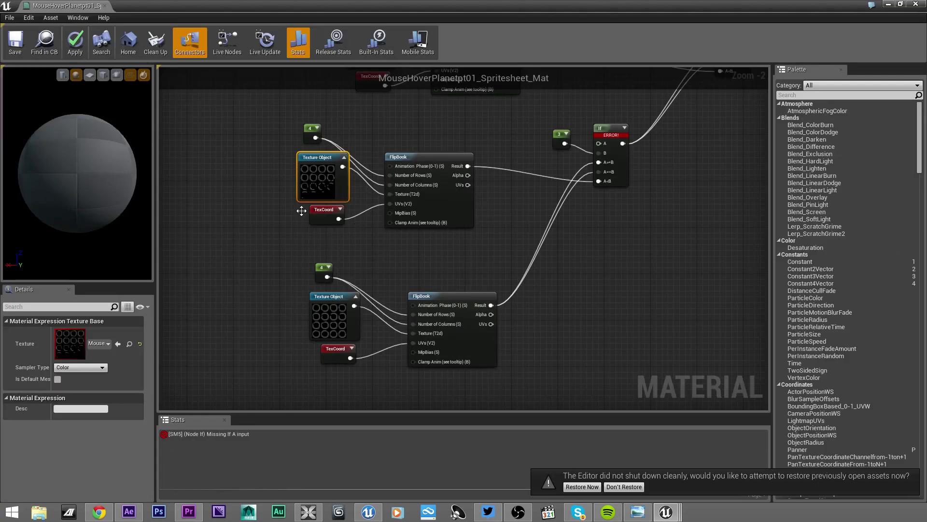
- Assign the MouseHoverPlanetpt03 sprite sheet to the third FlipBook's Texture Object
{"action": "left_click_drag", "start_coordinate": [514, 6], "coordinate": [597, 89]}
{"action": "left_click", "coordinate": [149, 345]}
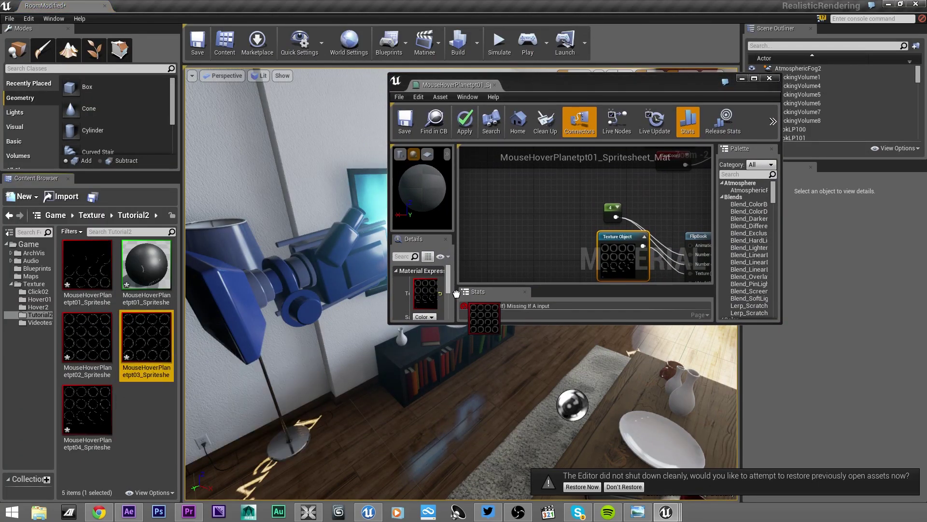
{"action": "right_click_drag", "start_coordinate": [545, 174], "coordinate": [486, 138]}
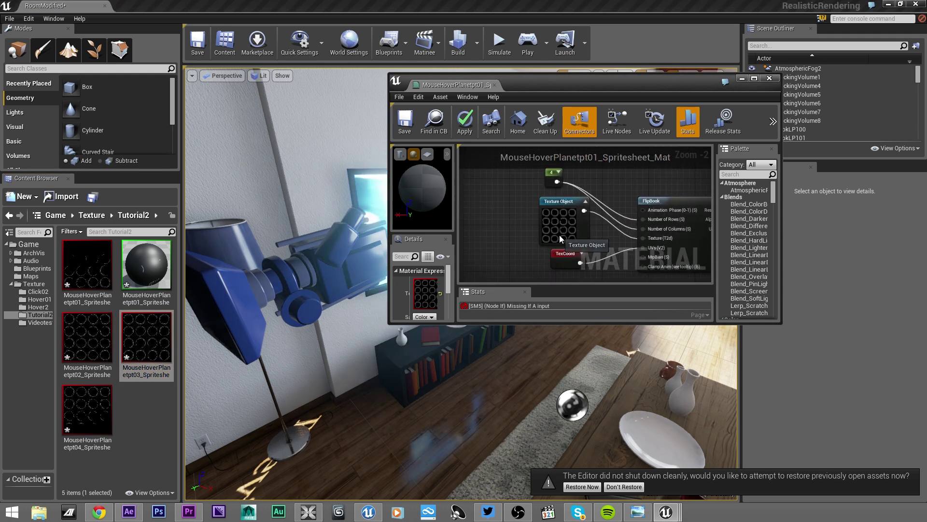
- Assign the MouseHoverPlanetpt04 sprite sheet to the fourth FlipBook's Texture Object and maximize the material editor
{"action": "left_click", "coordinate": [563, 220]}
{"action": "left_click_drag", "start_coordinate": [87, 409], "coordinate": [425, 298]}
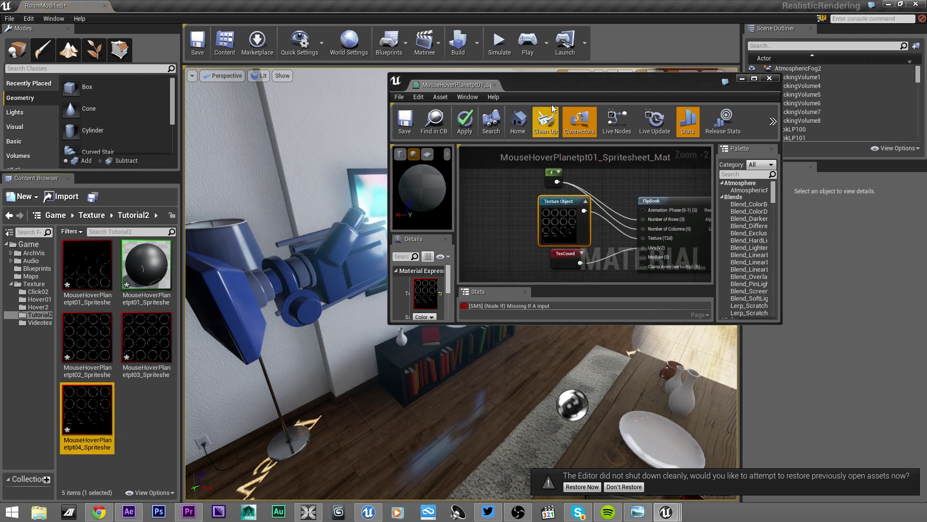
{"action": "left_click", "coordinate": [551, 83]}
{"action": "double_click", "coordinate": [552, 83]}
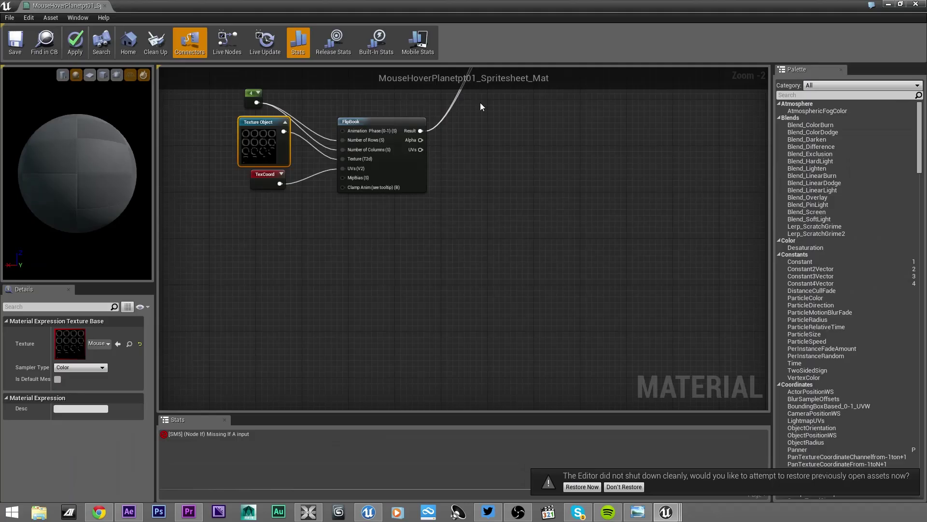
- Preview the material on a plane and connect the Multiply node's output to the third If node's A input
{"action": "left_click", "coordinate": [89, 74]}
{"action": "right_click_drag", "start_coordinate": [284, 172], "coordinate": [440, 320]}
{"action": "right_click_drag", "start_coordinate": [483, 237], "coordinate": [388, 320]}
{"action": "right_click_drag", "start_coordinate": [452, 226], "coordinate": [440, 263]}
{"action": "scroll", "coordinate": [440, 263], "scroll_direction": "down", "scroll_amount": 1}
{"action": "scroll", "coordinate": [440, 267], "scroll_direction": "down", "scroll_amount": 1}
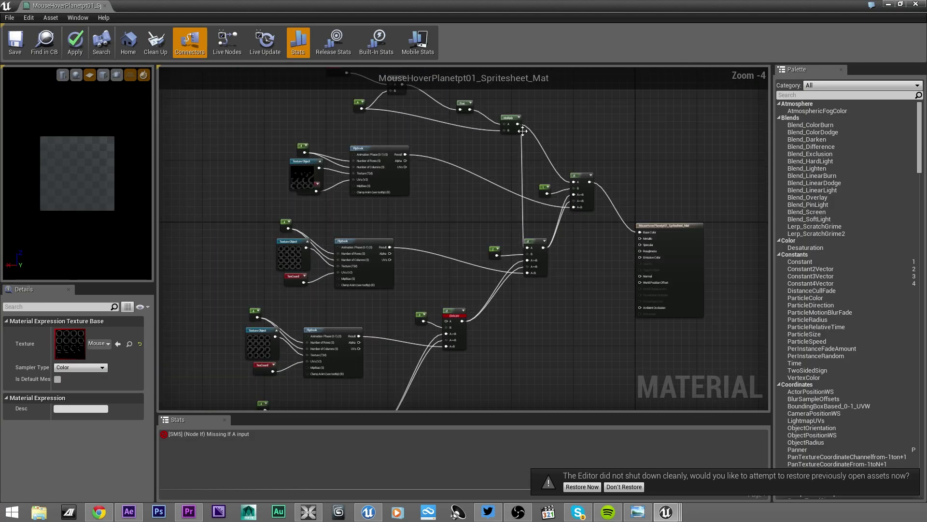
{"action": "left_click_drag", "start_coordinate": [517, 125], "coordinate": [446, 321]}
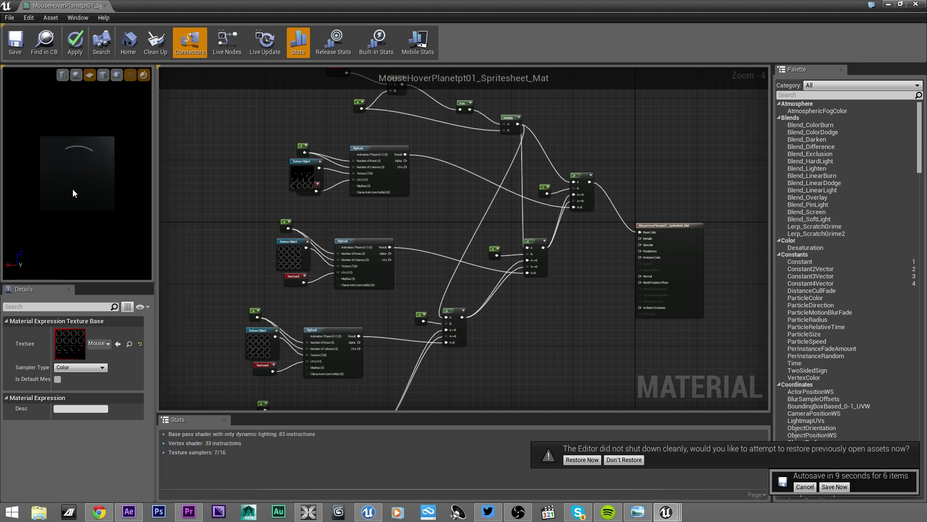
{"action": "scroll", "coordinate": [80, 207], "scroll_direction": "up", "scroll_amount": 2}
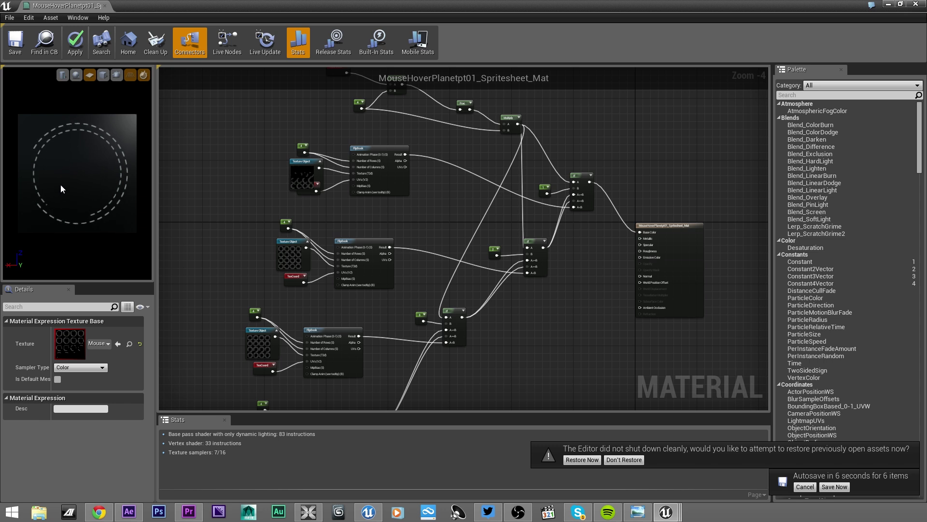
{"action": "mouse_move", "coordinate": [86, 107]}
{"action": "right_mouse_down"}
{"action": "mouse_move", "coordinate": [86, 144]}
{"action": "mouse_move", "coordinate": [86, 97]}
{"action": "mouse_move", "coordinate": [86, 120]}
{"action": "right_mouse_up"}
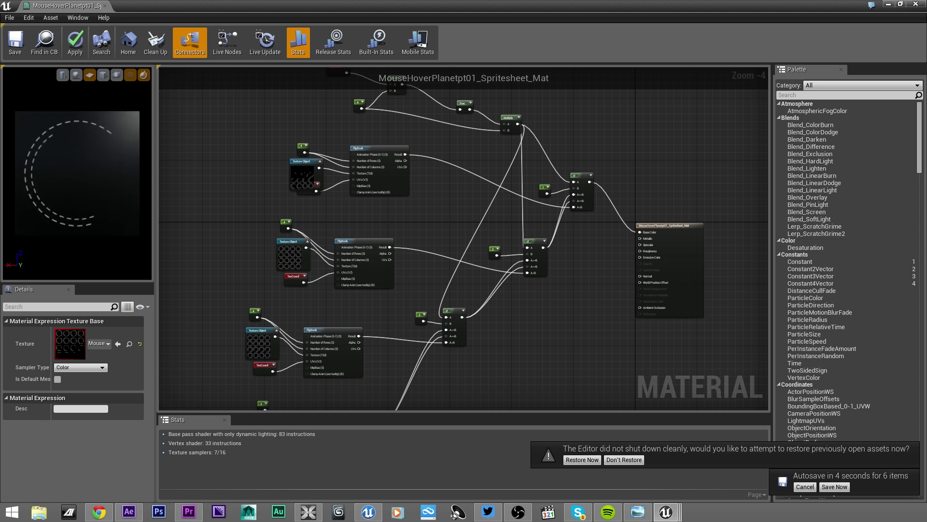
- Try a value of 2 in the constant feeding the Divide and Multiply nodes, and restore it to 4
{"action": "scroll", "coordinate": [213, 155], "scroll_direction": "up", "scroll_amount": 5}
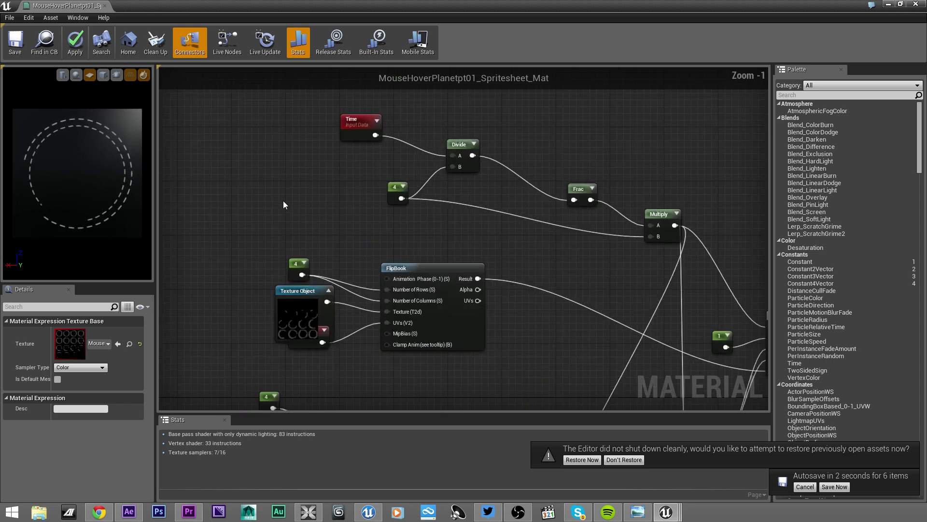
{"action": "right_click_drag", "start_coordinate": [329, 220], "coordinate": [305, 236]}
{"action": "left_click", "coordinate": [367, 214]}
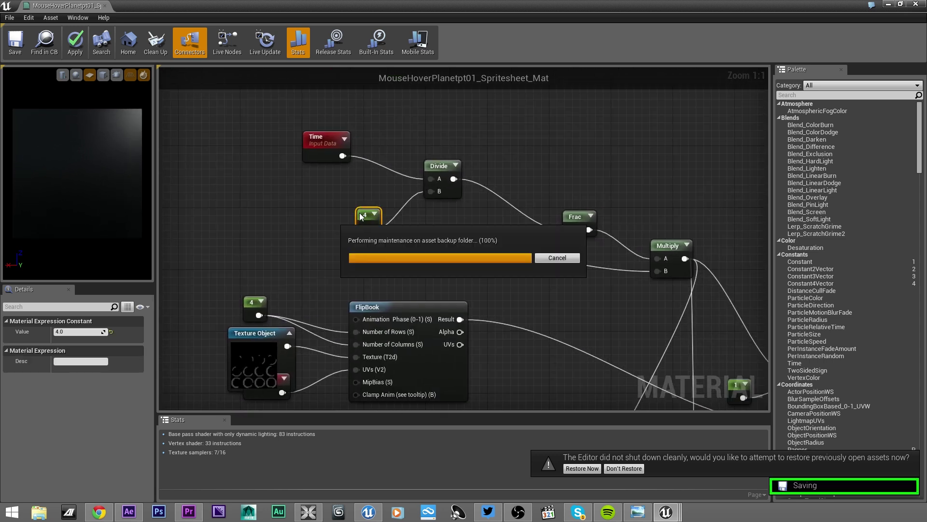
{"action": "left_click", "coordinate": [73, 334]}
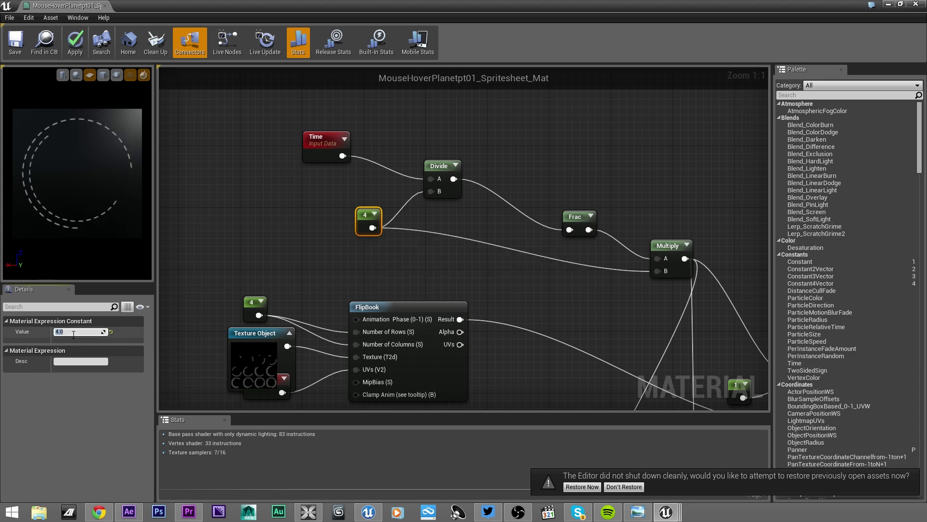
{"action": "type", "text": "2"}
{"action": "key", "text": "Return"}
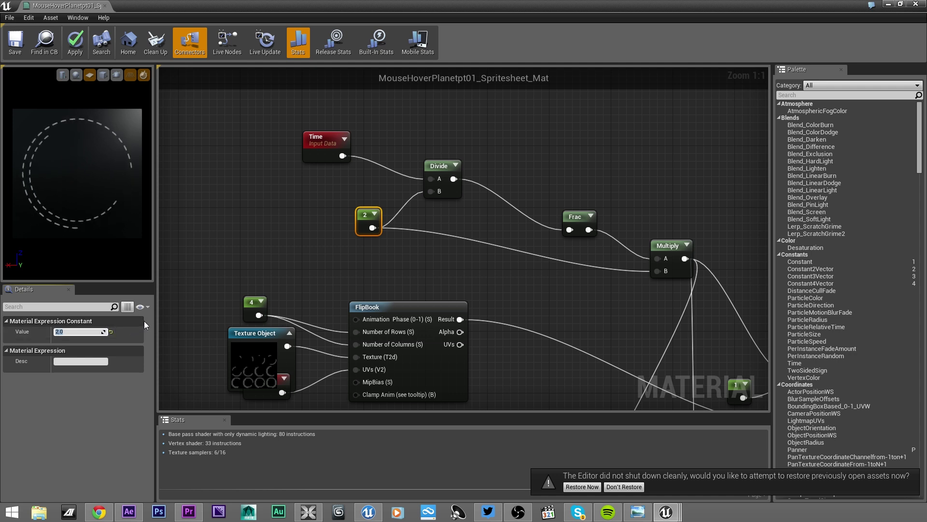
{"action": "left_click", "coordinate": [83, 334]}
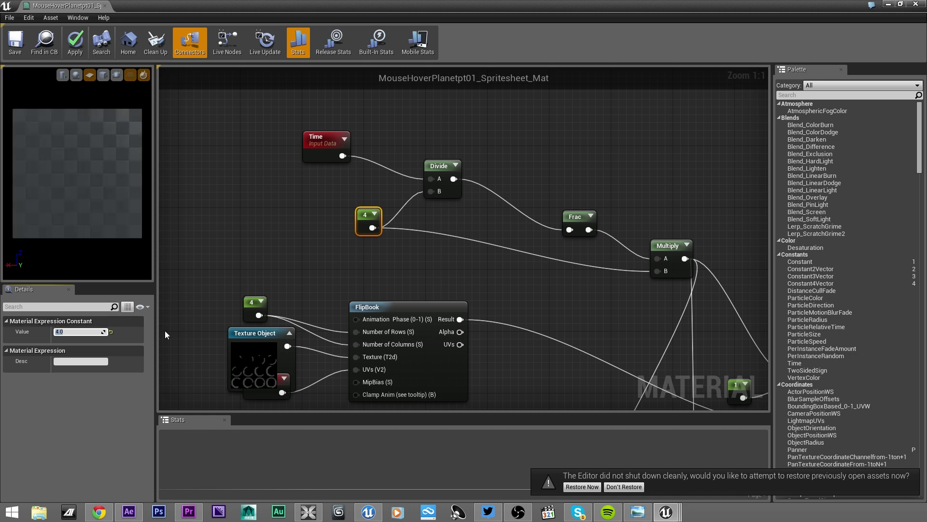
- Move the first FlipBook's Texture Object node slightly farther from its FlipBook and select the constant feeding Divide and Multiply
{"action": "left_click_drag", "start_coordinate": [265, 343], "coordinate": [240, 339]}
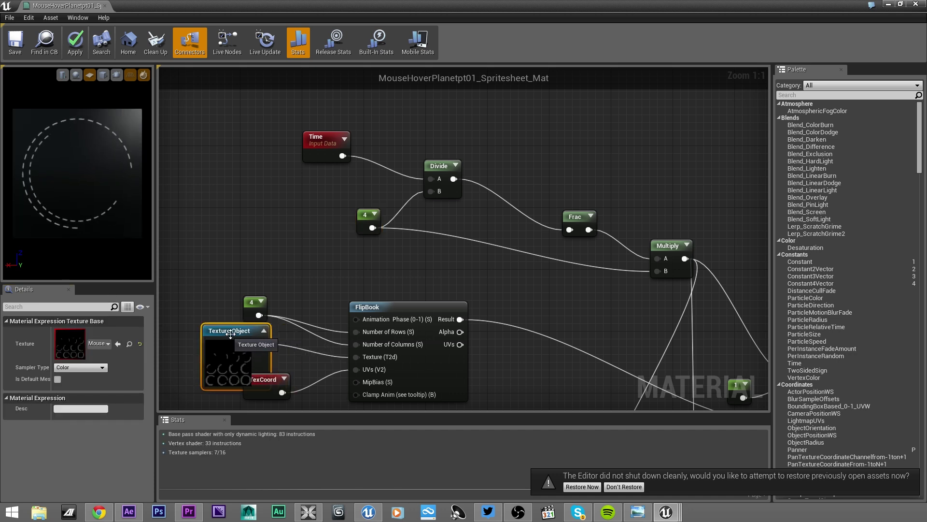
{"action": "right_click_drag", "start_coordinate": [231, 334], "coordinate": [261, 256]}
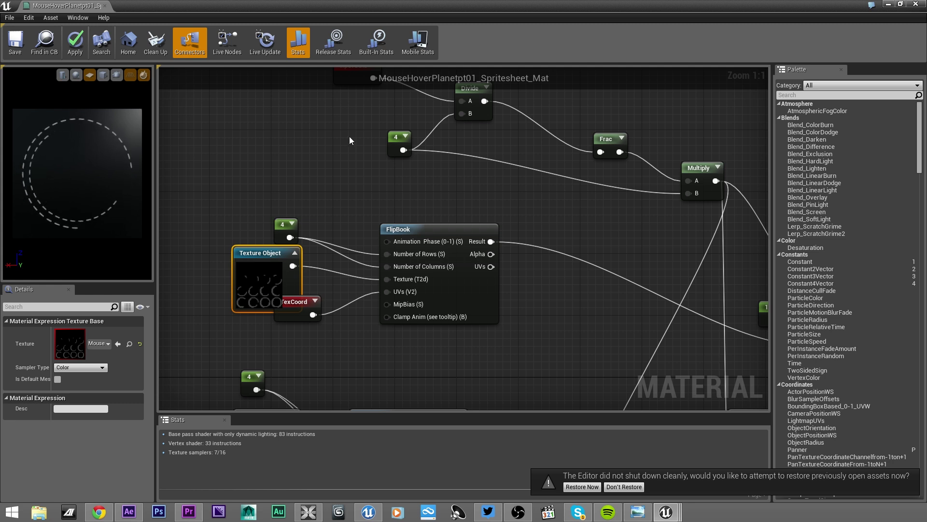
{"action": "right_click_drag", "start_coordinate": [349, 136], "coordinate": [293, 191]}
{"action": "left_click", "coordinate": [336, 205]}
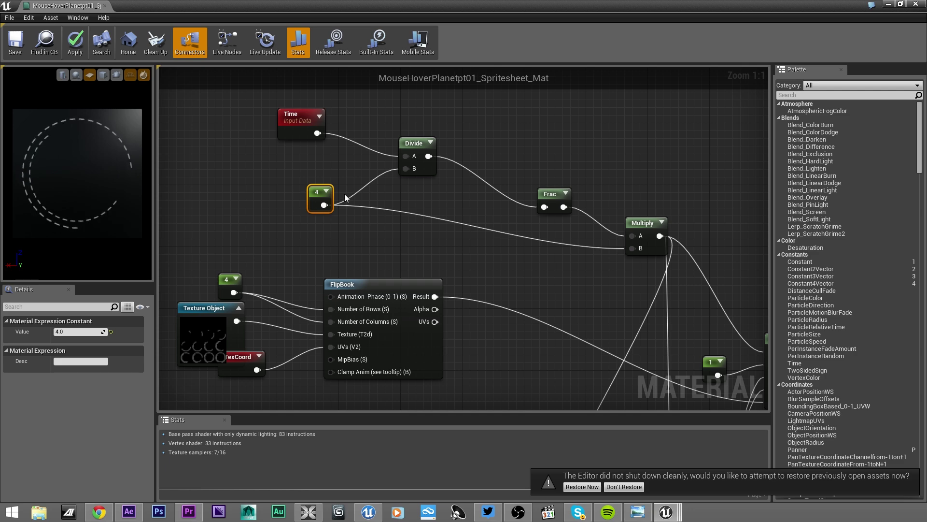
- Set the material's blend mode to Additive and apply the material changes
{"action": "scroll", "coordinate": [302, 210], "scroll_direction": "down", "scroll_amount": 4}
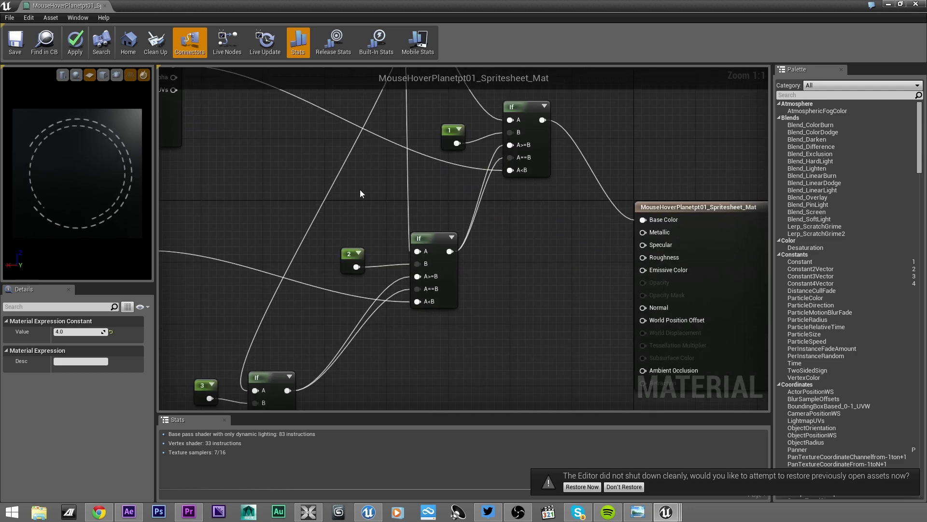
{"action": "left_click", "coordinate": [617, 122]}
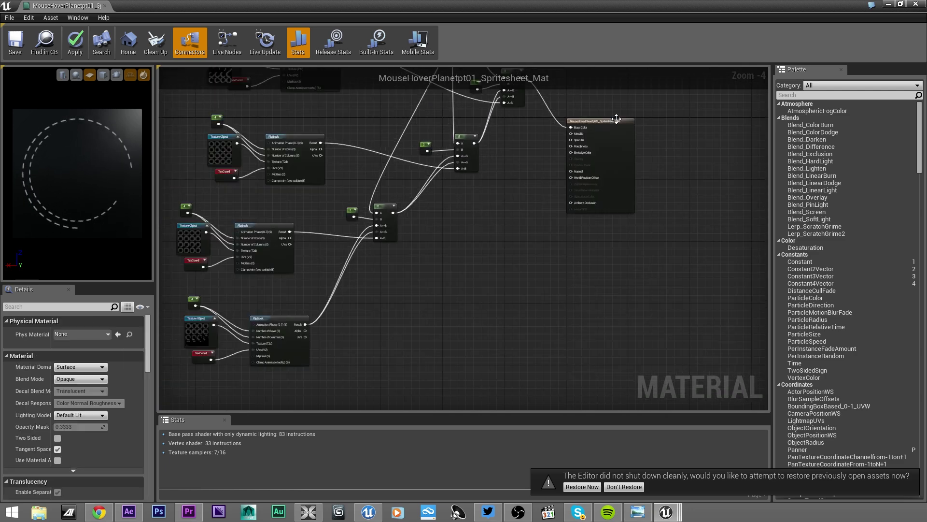
{"action": "left_click", "coordinate": [78, 379]}
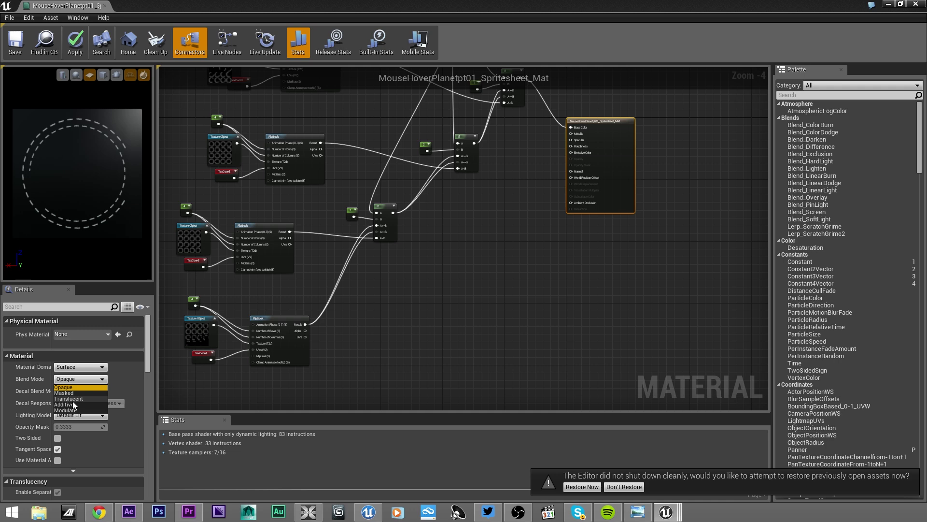
{"action": "left_click", "coordinate": [69, 405]}
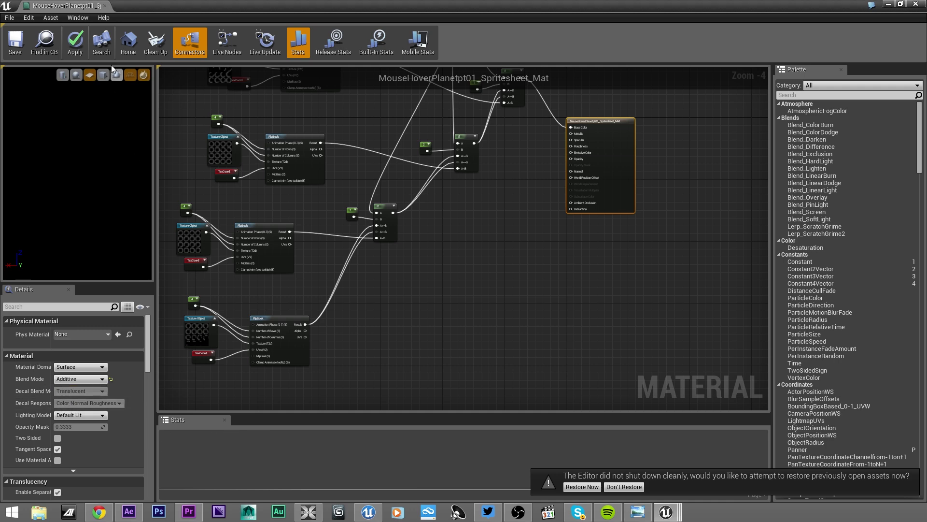
{"action": "left_click", "coordinate": [75, 43]}
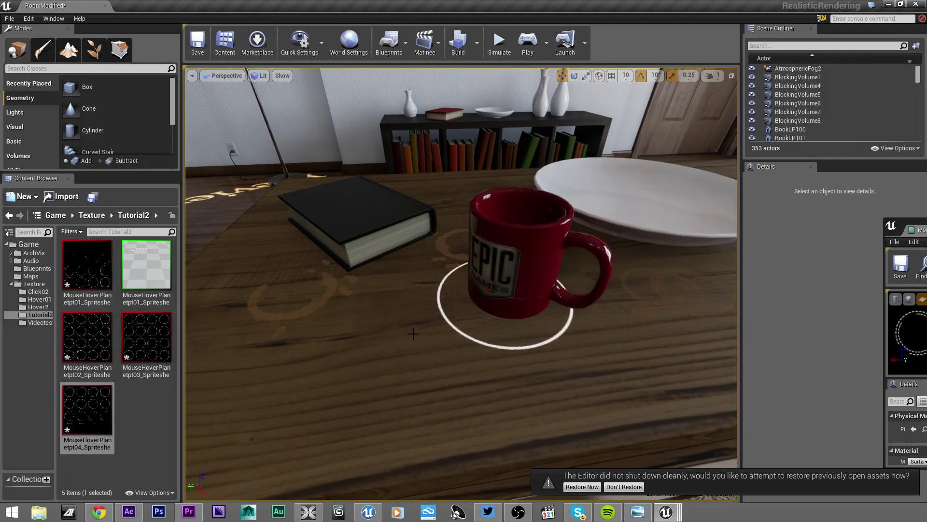
- Apply the MouseHoverPlanetpt01_Spritesheet_Mat material to the flat box brush on the table beneath the red mug
{"action": "left_click", "coordinate": [413, 333]}
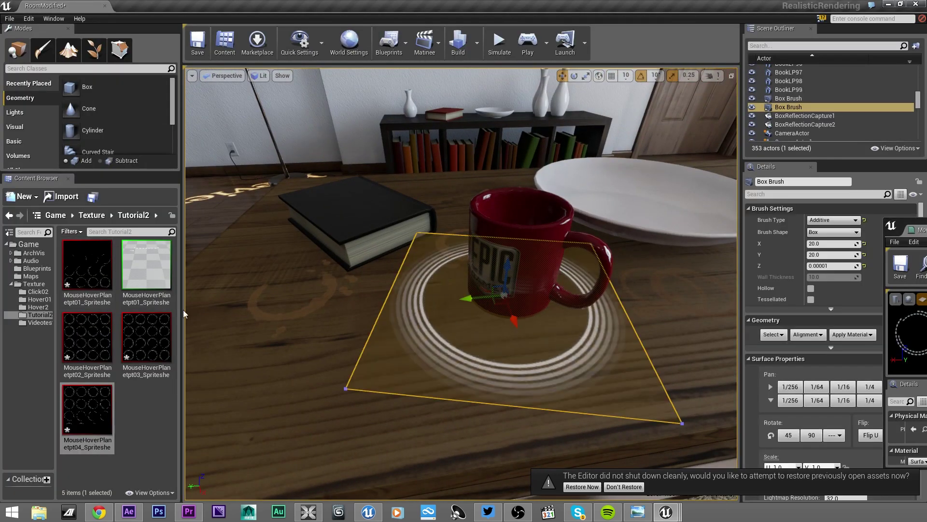
{"action": "mouse_move", "coordinate": [145, 271]}
{"action": "left_mouse_down"}
{"action": "mouse_move", "coordinate": [425, 324]}
{"action": "mouse_move", "coordinate": [421, 312]}
{"action": "left_mouse_up"}
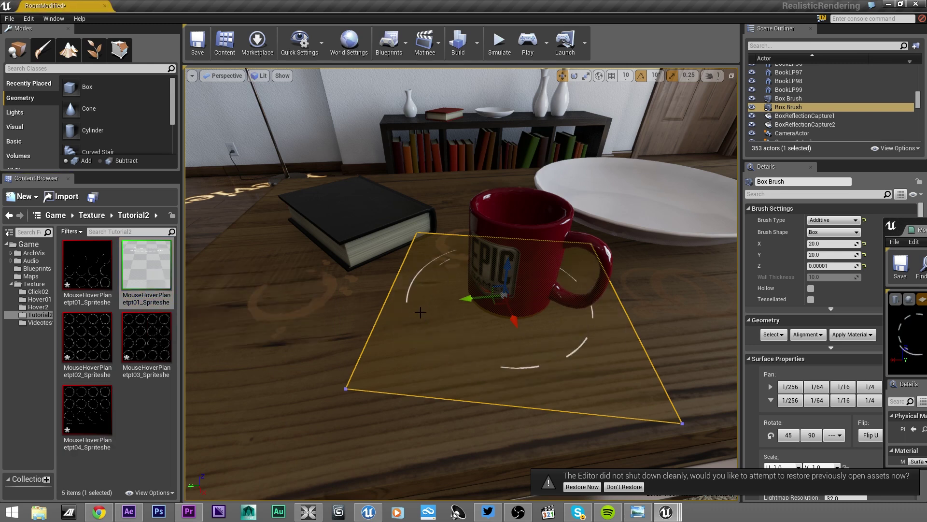
{"action": "left_click", "coordinate": [285, 303]}
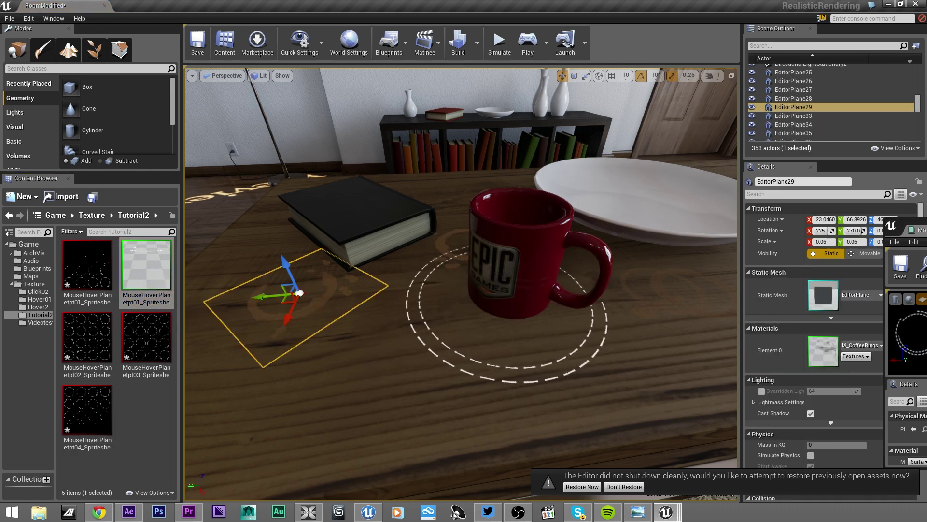
{"action": "left_click", "coordinate": [681, 111]}
- Examine the animated ring effect around the mug from several distances and angles in the level
{"action": "right_click_drag", "start_coordinate": [681, 111], "coordinate": [715, 118]}
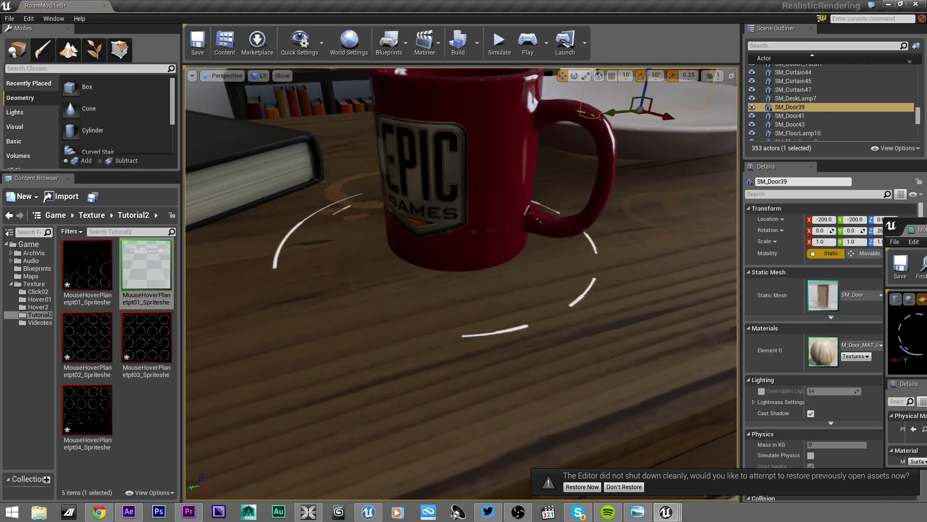
{"action": "key", "text": "w"}
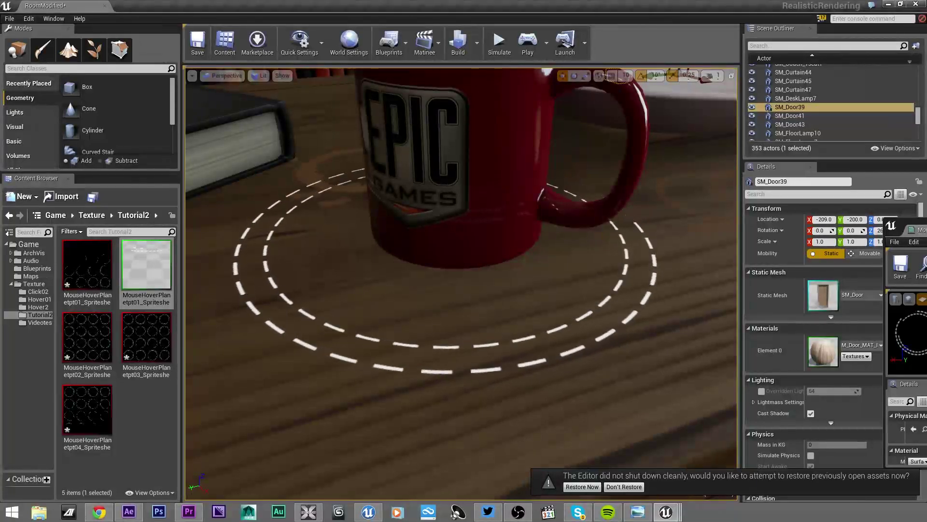
{"action": "key", "text": "s"}
{"action": "mouse_move", "coordinate": [715, 118]}
{"action": "right_mouse_down"}
{"action": "mouse_move", "coordinate": [707, 115]}
{"action": "mouse_move", "coordinate": [722, 111]}
{"action": "mouse_move", "coordinate": [714, 207]}
{"action": "mouse_move", "coordinate": [696, 203]}
{"action": "mouse_move", "coordinate": [695, 91]}
{"action": "mouse_move", "coordinate": [708, 102]}
{"action": "right_mouse_up"}
{"action": "key", "text": "w"}
{"action": "key", "text": "s"}
{"action": "key", "text": "w"}
{"action": "key", "text": "s"}
{"action": "key", "text": "w"}
- Select the television screen's box brush and open Video_Spritesheet_01_Mat from the Videotest folder
{"action": "left_click", "coordinate": [402, 325]}
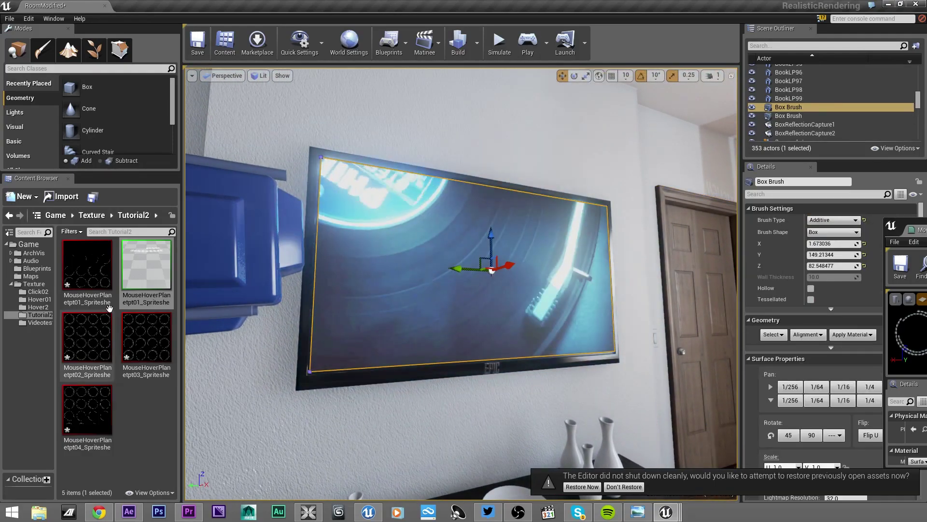
{"action": "left_click", "coordinate": [39, 323]}
{"action": "left_click", "coordinate": [143, 280]}
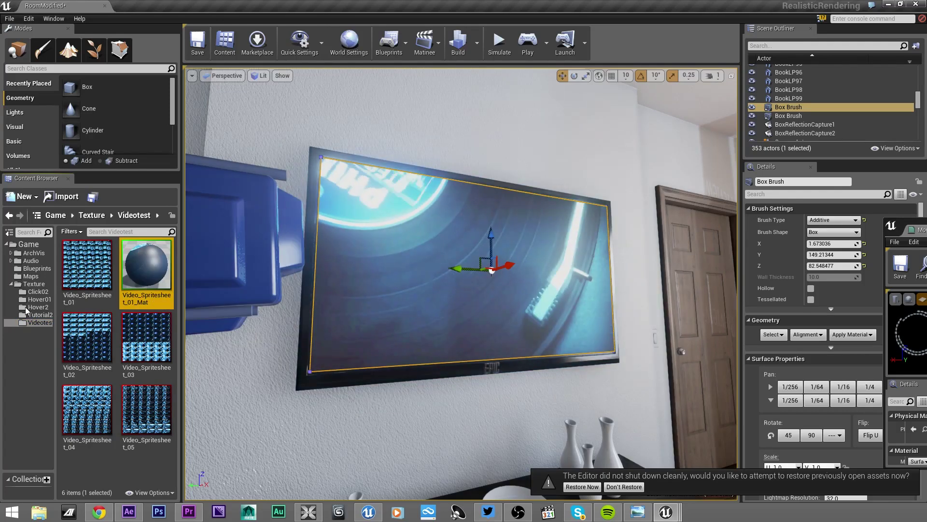
{"action": "double_click", "coordinate": [146, 299]}
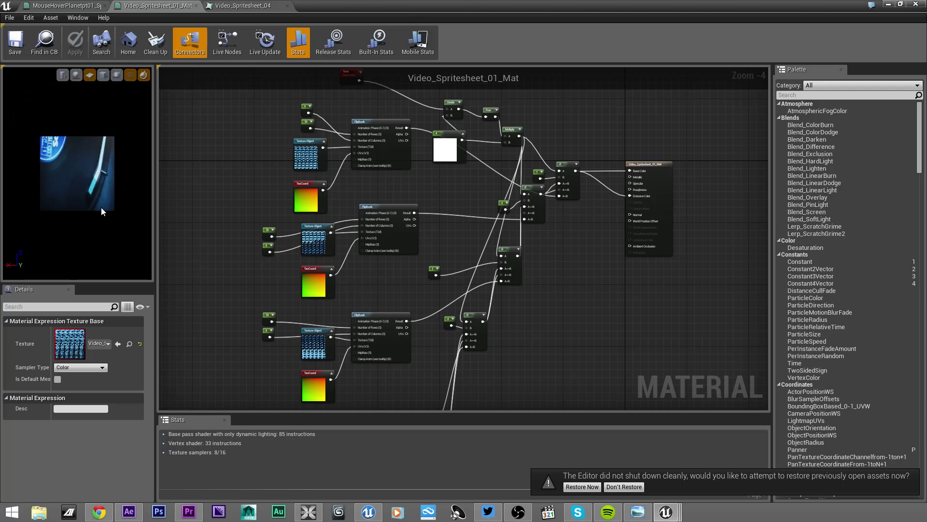
- Look through the video material's FlipBook nodes and open the last one's Video_Spritesheet_05 texture to view the entire sheet
{"action": "right_click_drag", "start_coordinate": [274, 192], "coordinate": [324, 263]}
{"action": "scroll", "coordinate": [338, 266], "scroll_direction": "up", "scroll_amount": 3}
{"action": "right_click_drag", "start_coordinate": [309, 328], "coordinate": [275, 184]}
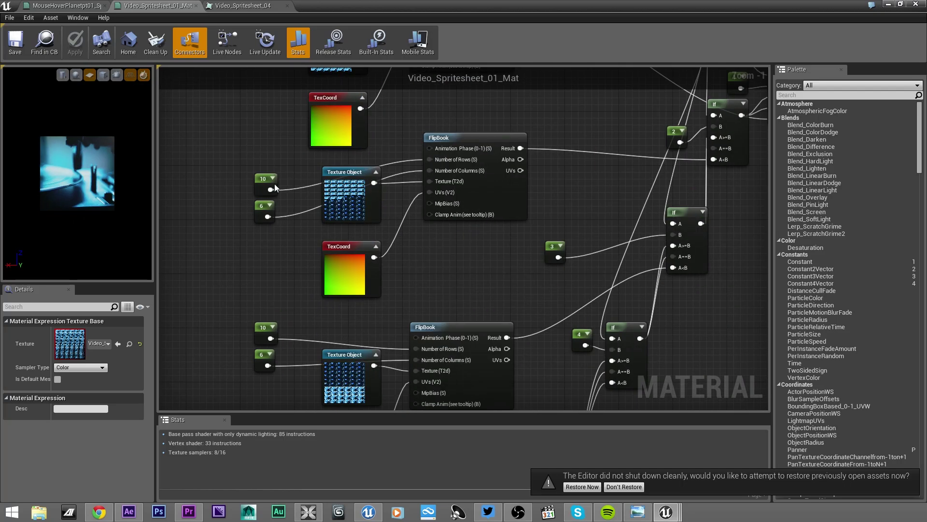
{"action": "right_click_drag", "start_coordinate": [348, 406], "coordinate": [375, 207]}
{"action": "right_click_drag", "start_coordinate": [401, 374], "coordinate": [387, 161]}
{"action": "left_click", "coordinate": [408, 317]}
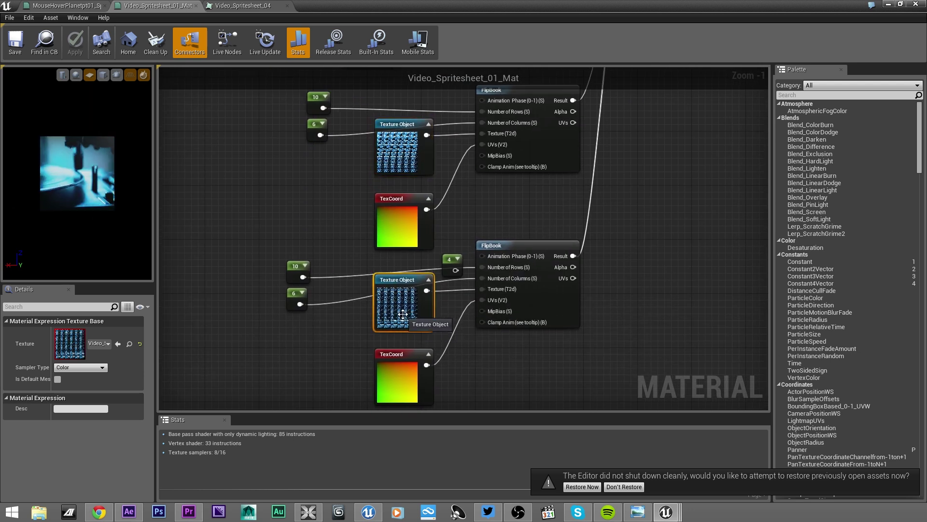
{"action": "double_click", "coordinate": [68, 344]}
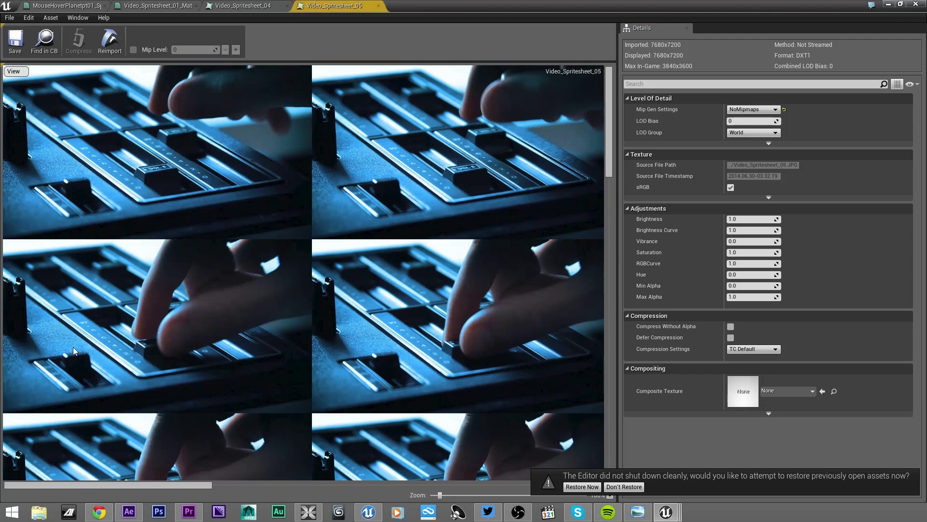
{"action": "scroll", "coordinate": [295, 240], "scroll_direction": "down", "scroll_amount": 3}
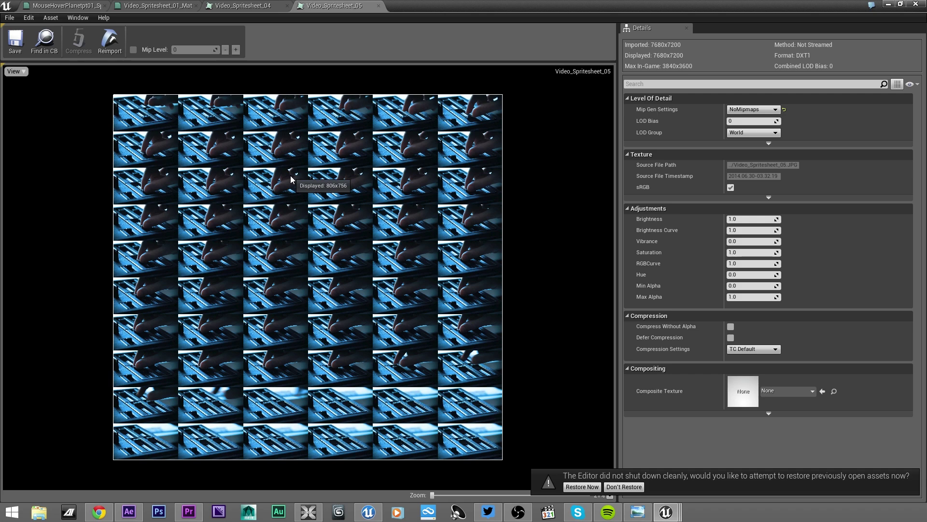
- Reopen the Video_Spritesheet_01_Mat graph and select the second FlipBook's row and column constants for inspection
{"action": "left_click", "coordinate": [890, 4]}
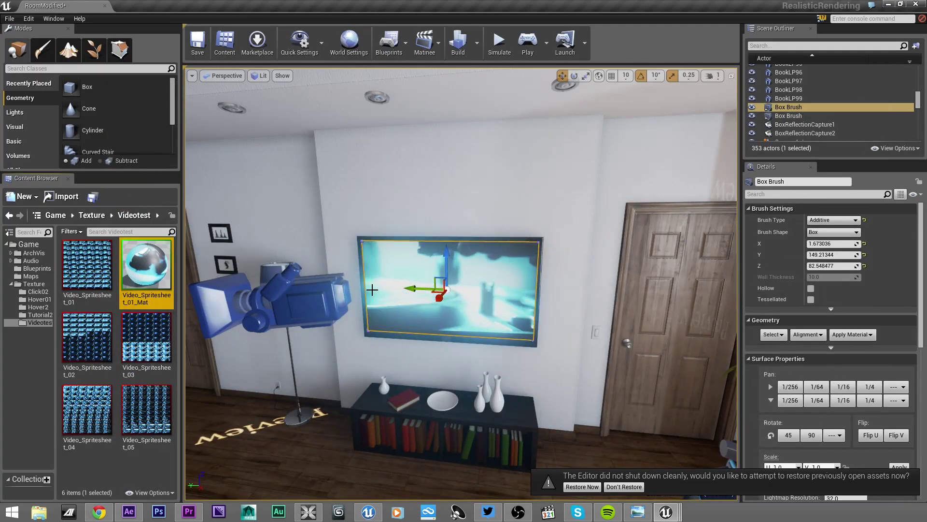
{"action": "double_click", "coordinate": [146, 271]}
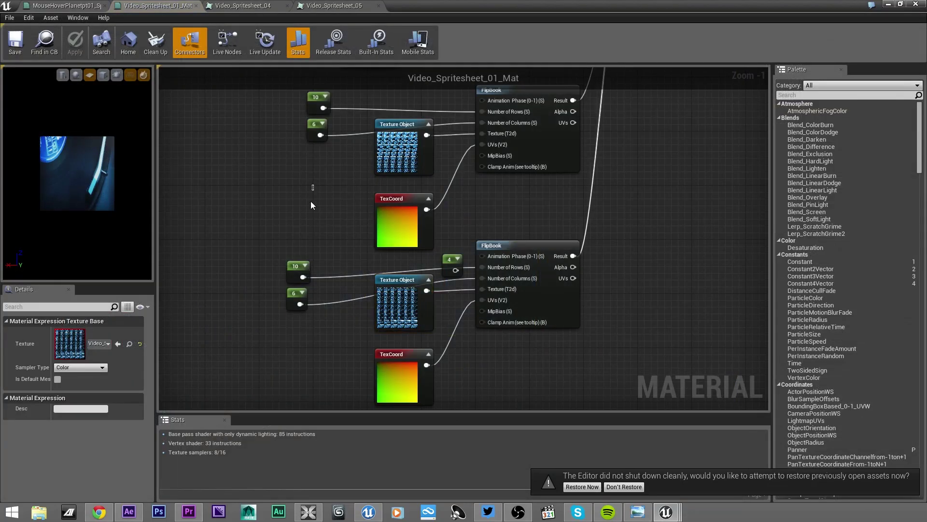
{"action": "left_click_drag", "start_coordinate": [311, 201], "coordinate": [306, 276]}
{"action": "right_click_drag", "start_coordinate": [254, 162], "coordinate": [246, 409]}
{"action": "right_click_drag", "start_coordinate": [263, 92], "coordinate": [295, 288]}
{"action": "scroll", "coordinate": [293, 288], "scroll_direction": "up", "scroll_amount": 1}
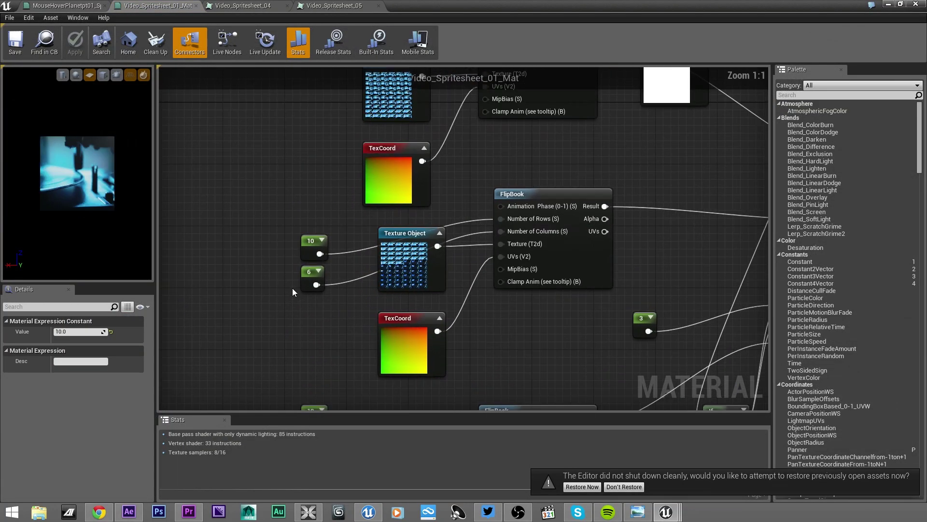
{"action": "left_click_drag", "start_coordinate": [282, 239], "coordinate": [334, 290]}
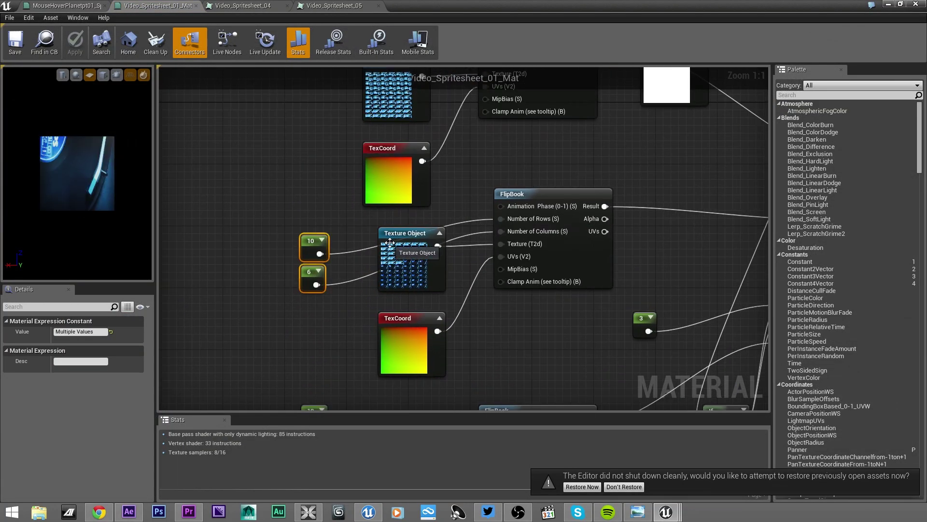
- Open the second FlipBook's Video_Spritesheet_02 texture and compare it with the Video_Spritesheet_05 and Video_Spritesheet_04 sheets
{"action": "left_click", "coordinate": [391, 243]}
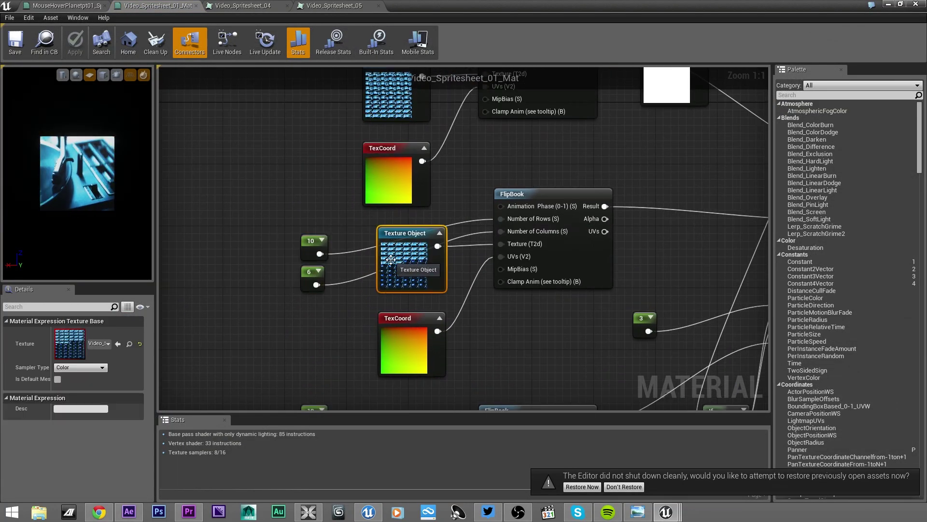
{"action": "double_click", "coordinate": [76, 349]}
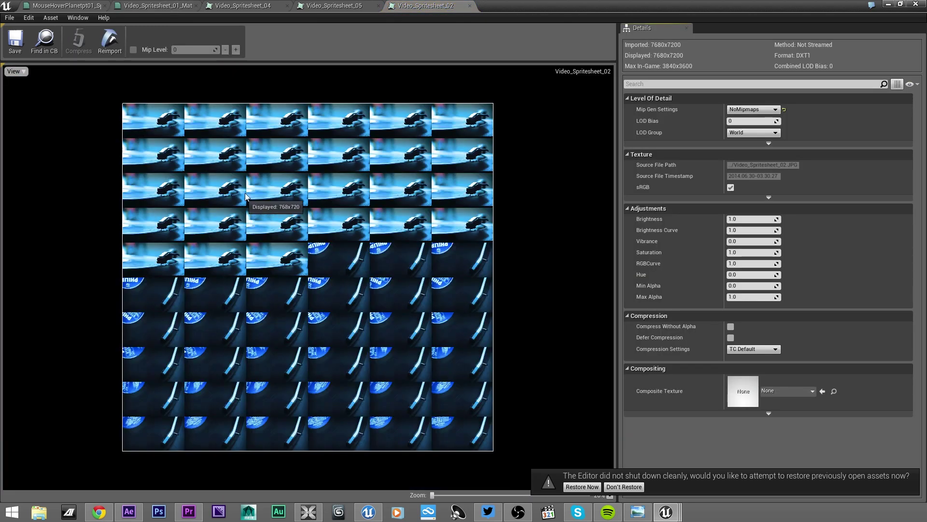
{"action": "left_click", "coordinate": [348, 7]}
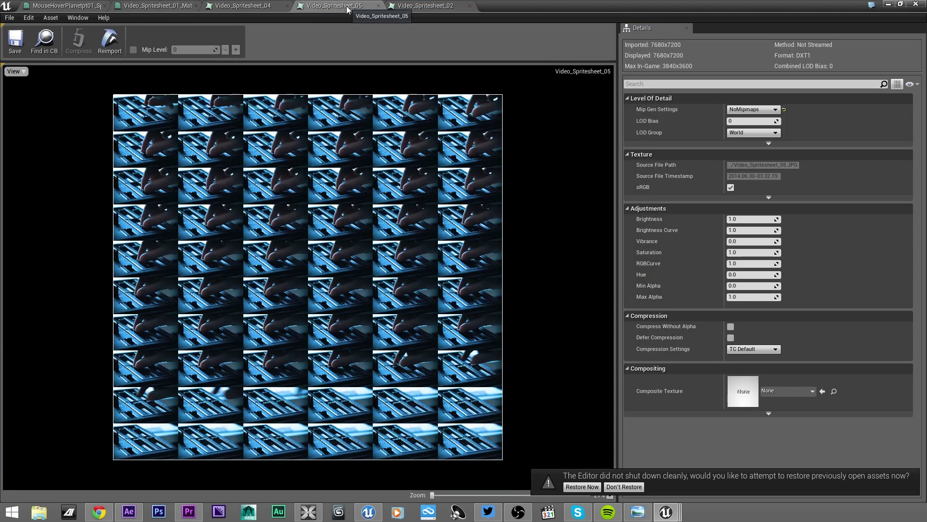
{"action": "left_click", "coordinate": [223, 5]}
- Return to the Video_Spritesheet_01_Mat graph and move the second FlipBook's row and column constants, 10 and 6, higher beside its Texture Object
{"action": "left_click", "coordinate": [157, 6]}
{"action": "left_click_drag", "start_coordinate": [311, 256], "coordinate": [311, 213]}
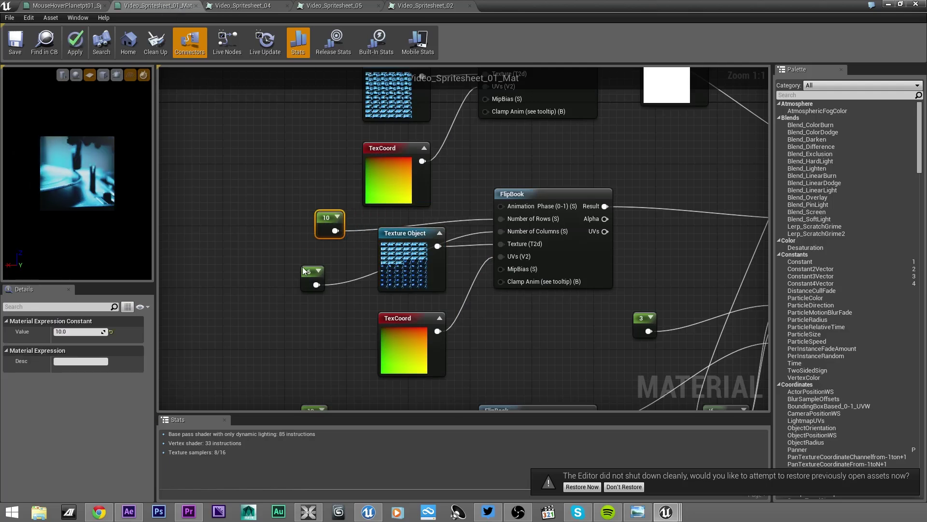
{"action": "left_click_drag", "start_coordinate": [310, 272], "coordinate": [317, 248]}
{"action": "left_click", "coordinate": [317, 218]}
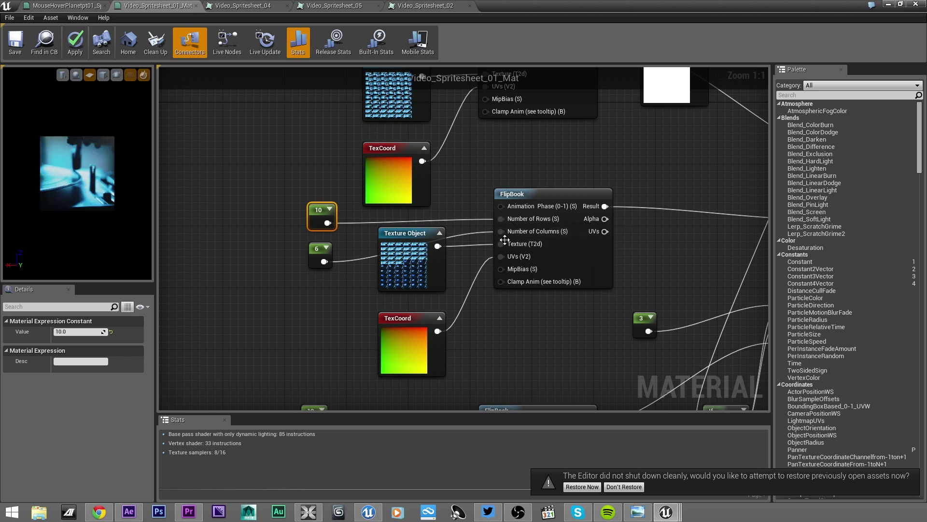
- Examine the first FlipBook's node chain and the overall layout of the Video_Spritesheet_01_Mat graph
{"action": "right_click_drag", "start_coordinate": [238, 178], "coordinate": [237, 356]}
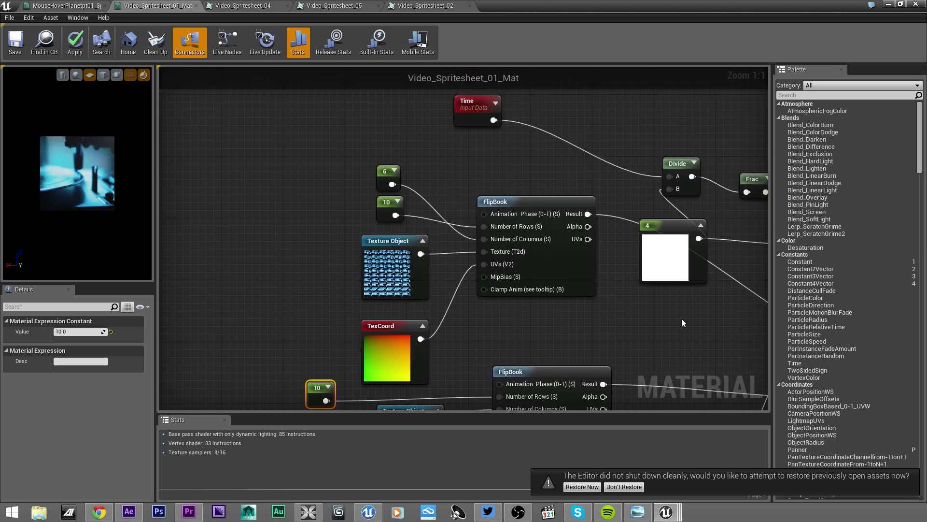
{"action": "scroll", "coordinate": [469, 321], "scroll_direction": "down", "scroll_amount": 3}
{"action": "right_click", "coordinate": [558, 321]}
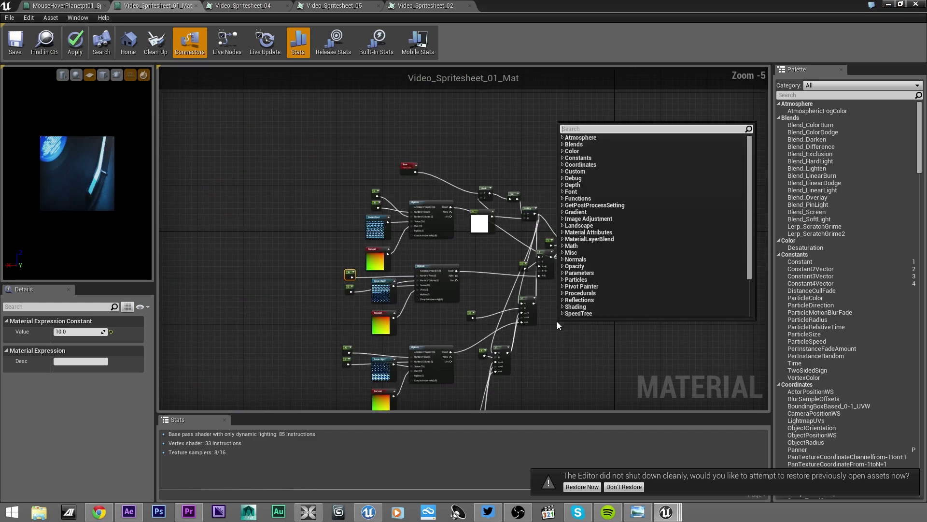